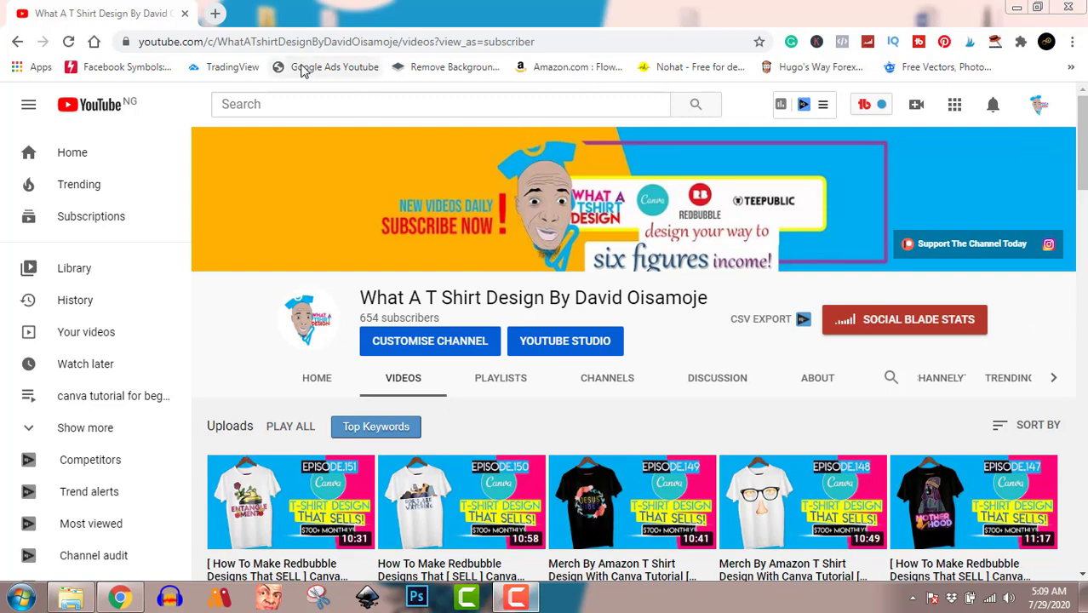
Open Canva in a new browser tab and create a custom design of 4500 × 5400 px
click(216, 13)
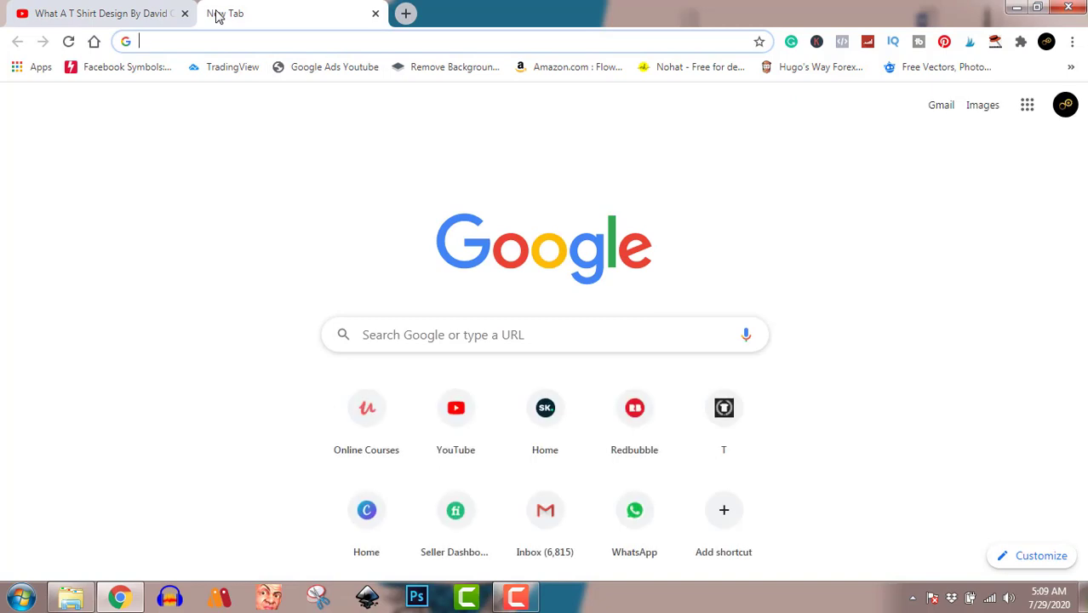
click(370, 514)
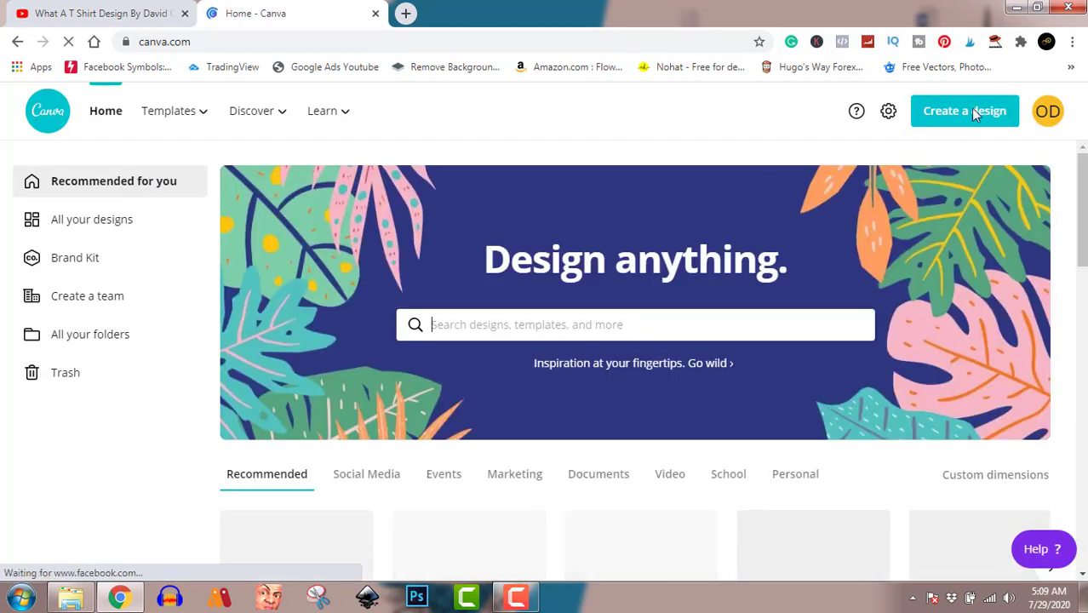
click(982, 114)
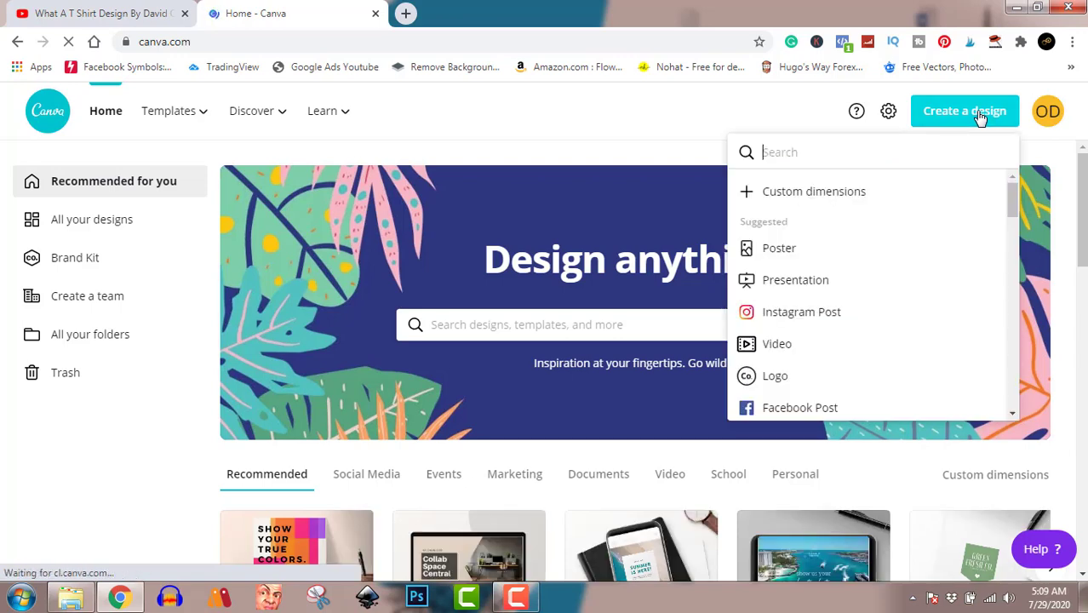
click(838, 191)
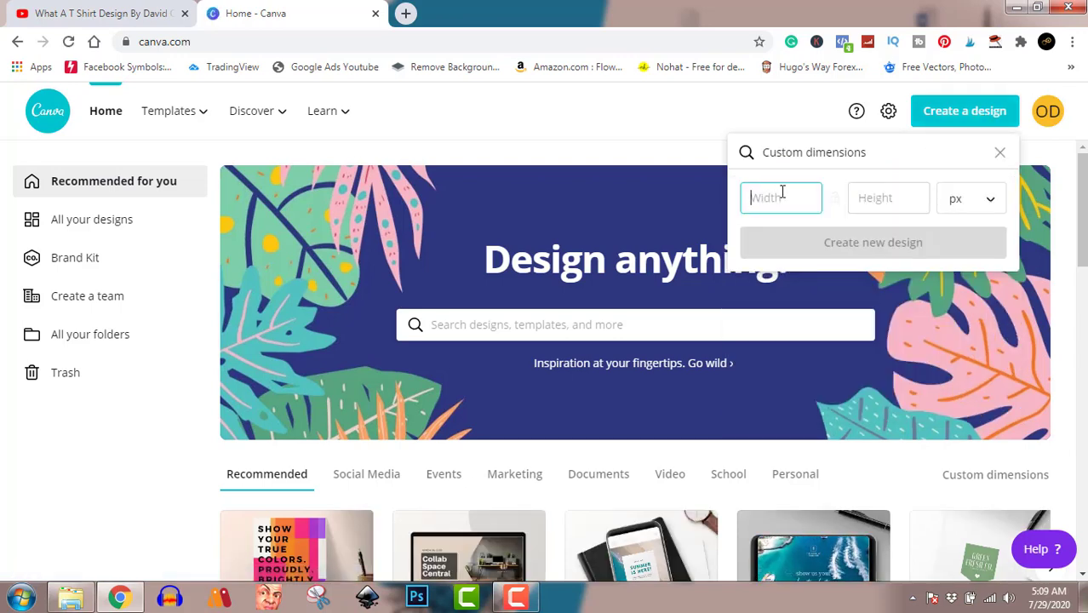
text(4500)
click(875, 199)
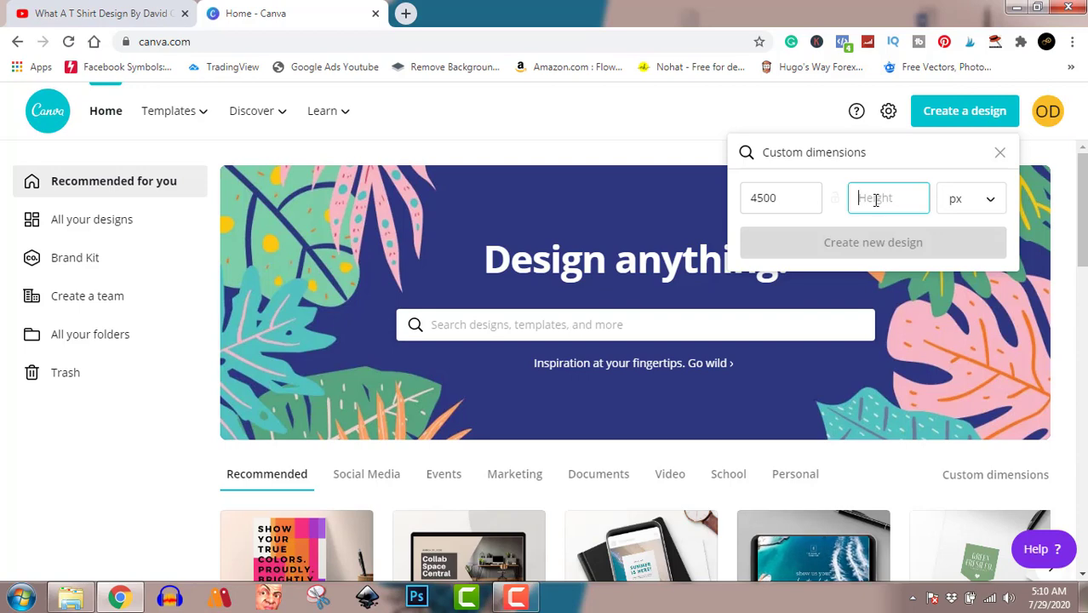
text(5400)
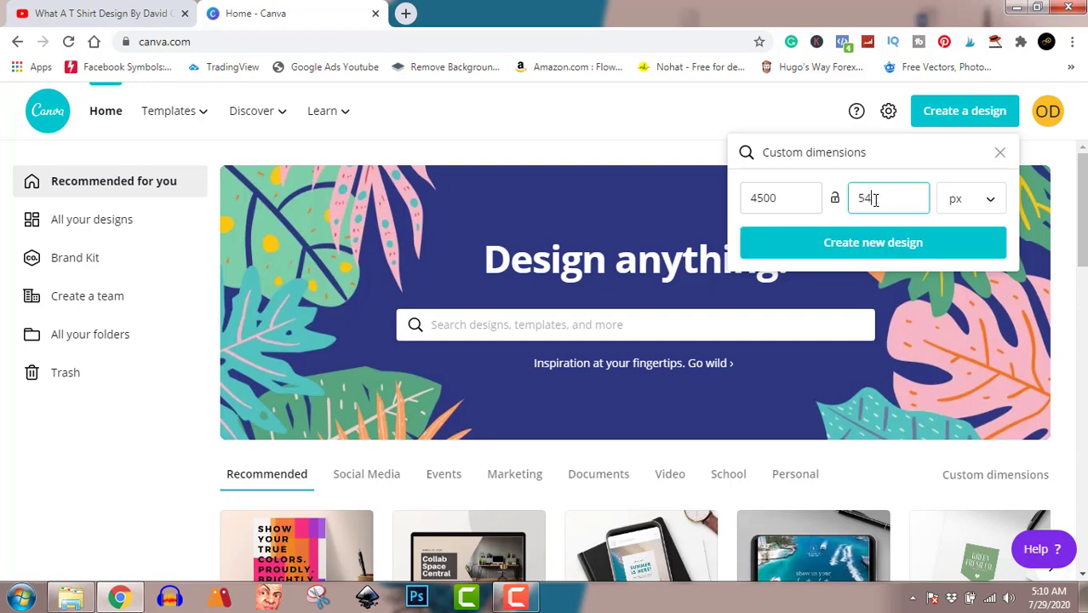
click(889, 243)
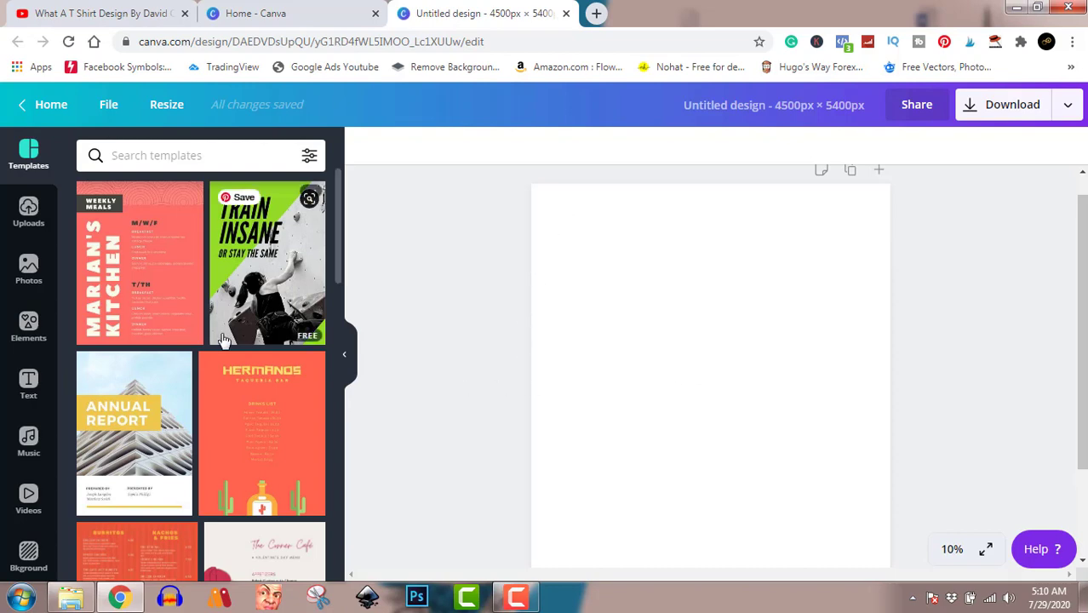
Add a heading text to the blank page and enlarge it to about font size 300
click(28, 385)
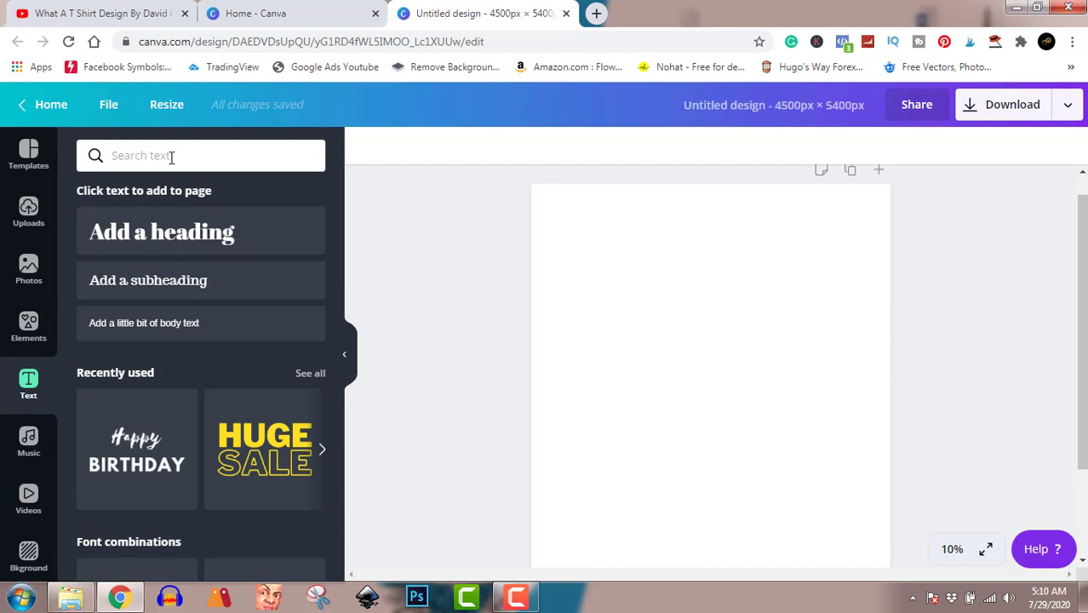
click(188, 235)
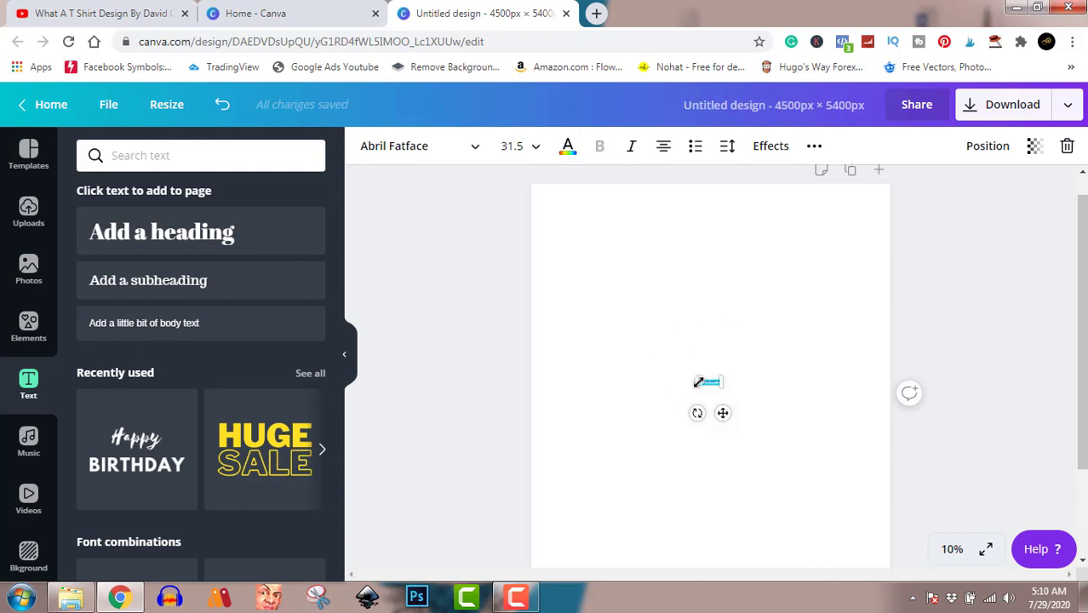
drag(696, 382, 518, 451)
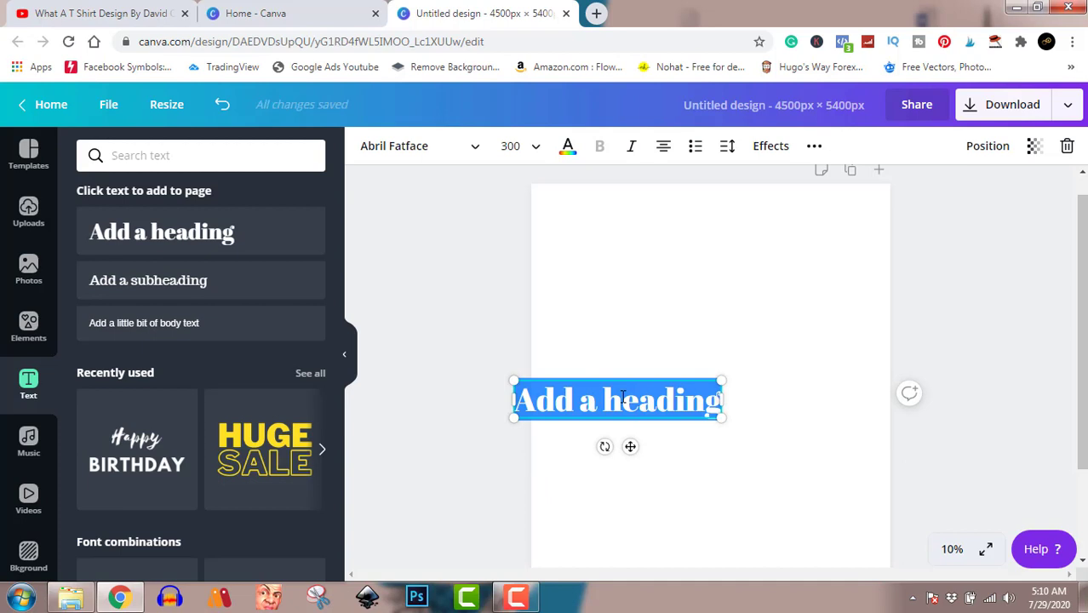
Change the heading's font to Intro Rust
click(479, 150)
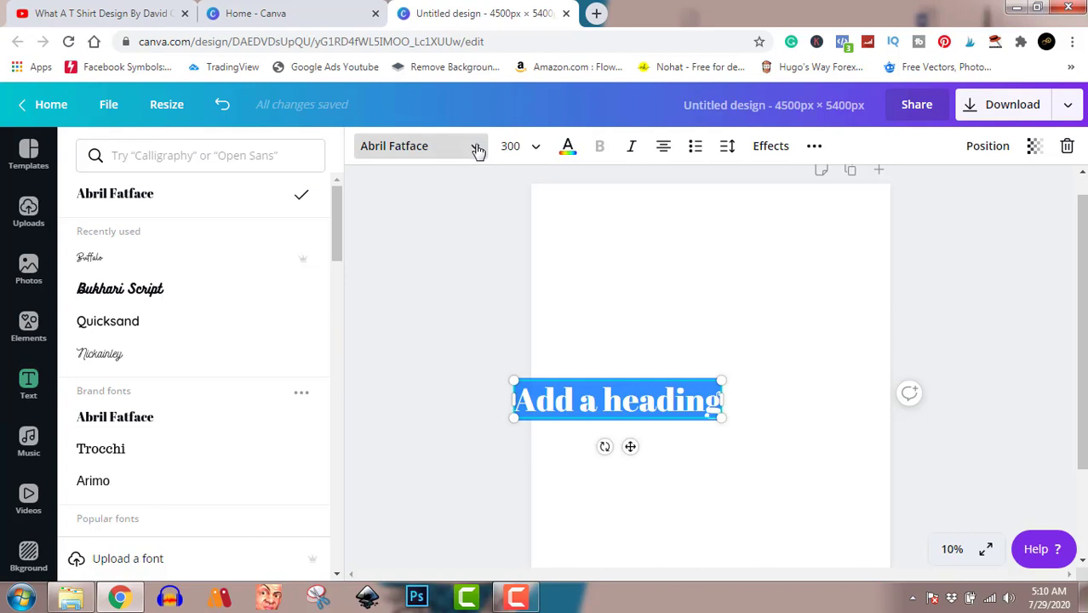
mouse_move(307, 263)
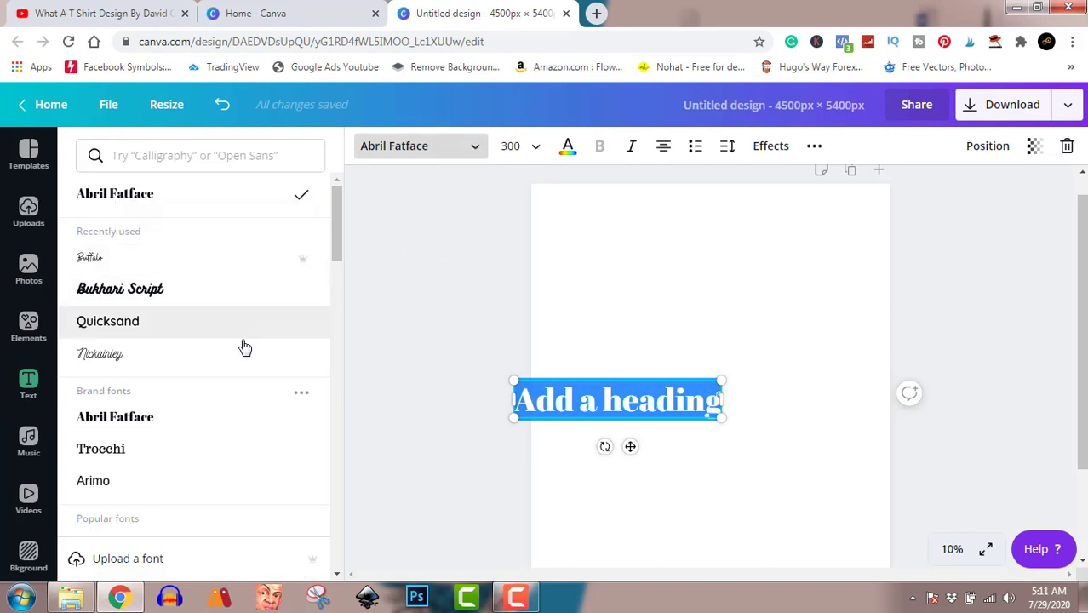
scroll(211, 390, down, 4)
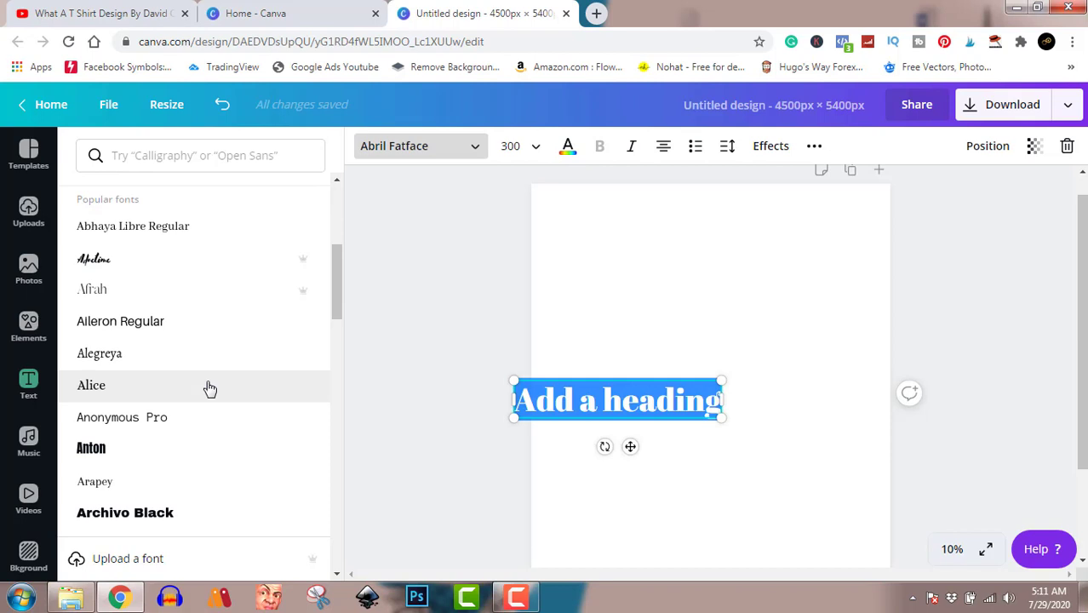
scroll(211, 389, down, 4)
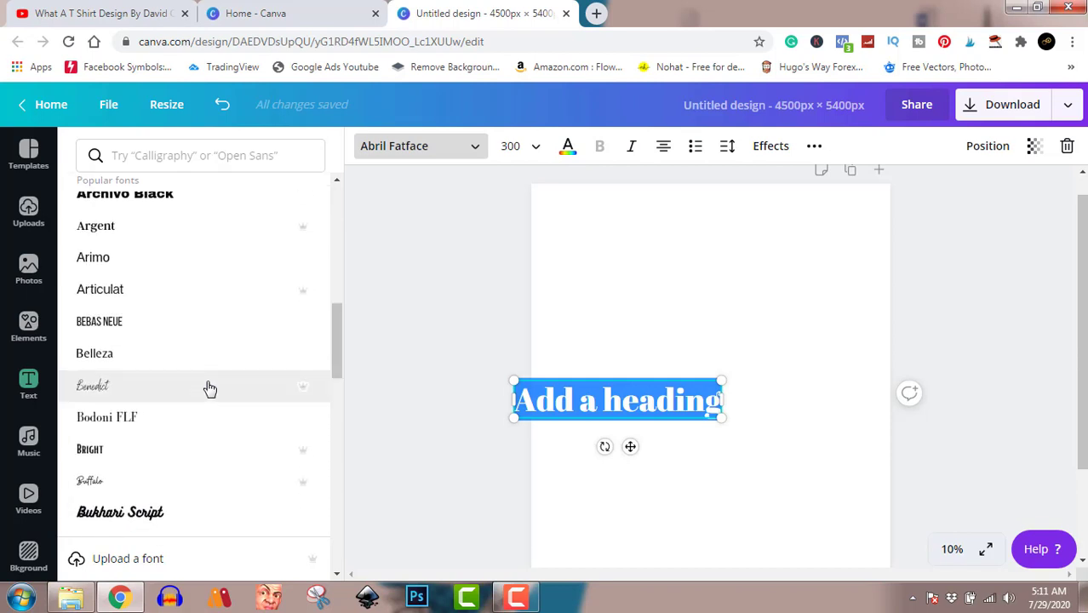
scroll(211, 390, down, 6)
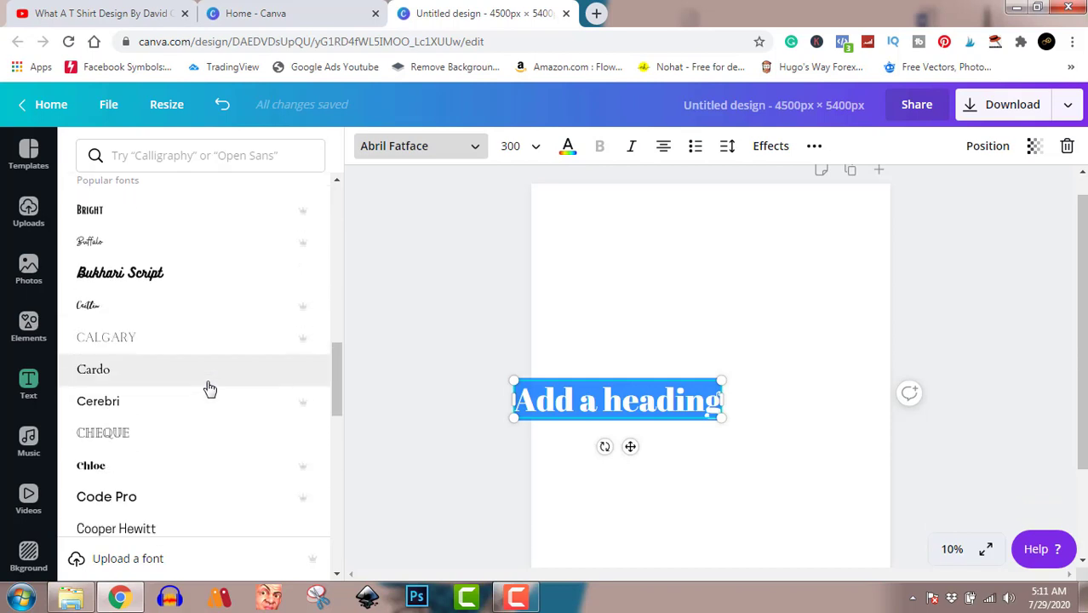
scroll(211, 389, down, 3)
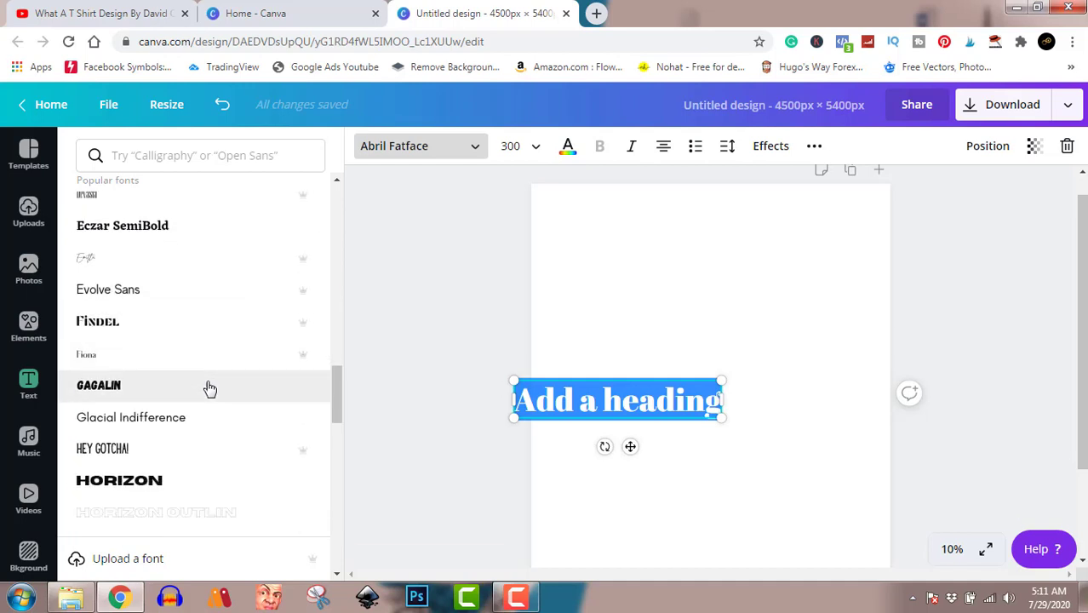
scroll(210, 389, down, 3)
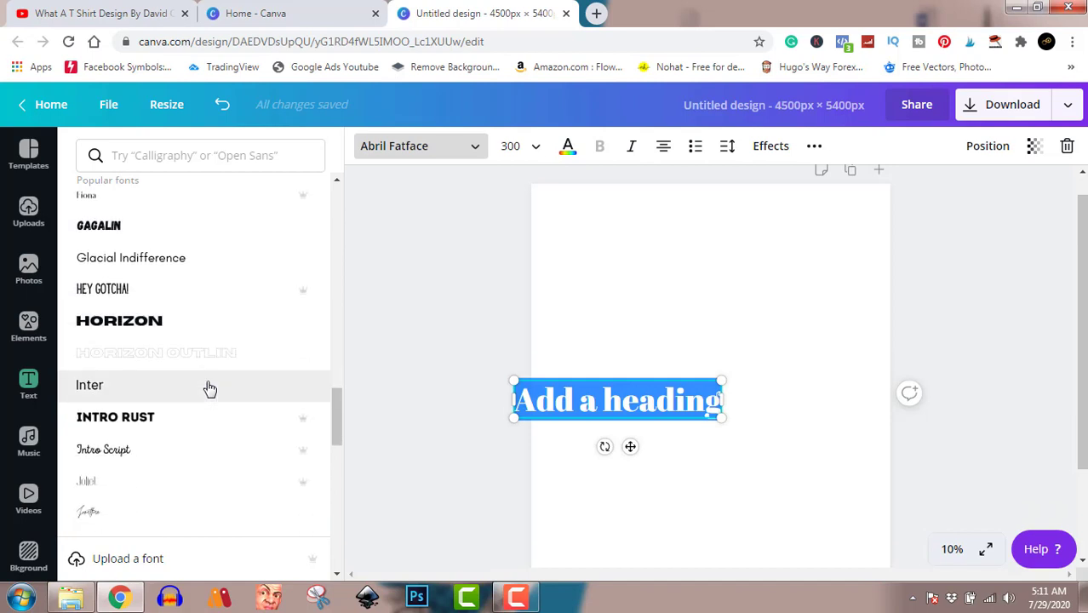
scroll(211, 389, down, 2)
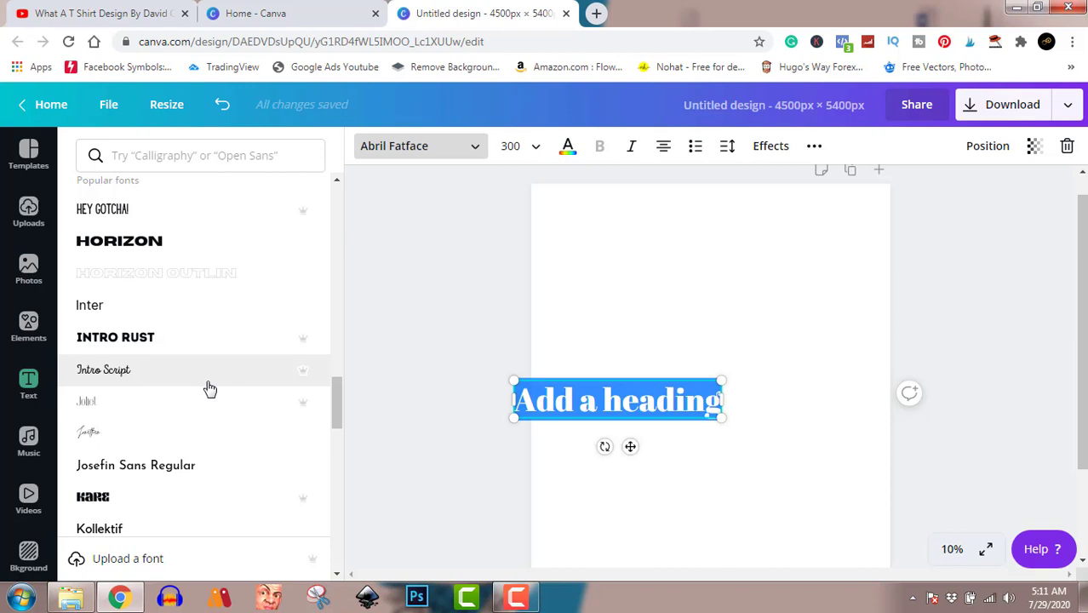
click(189, 342)
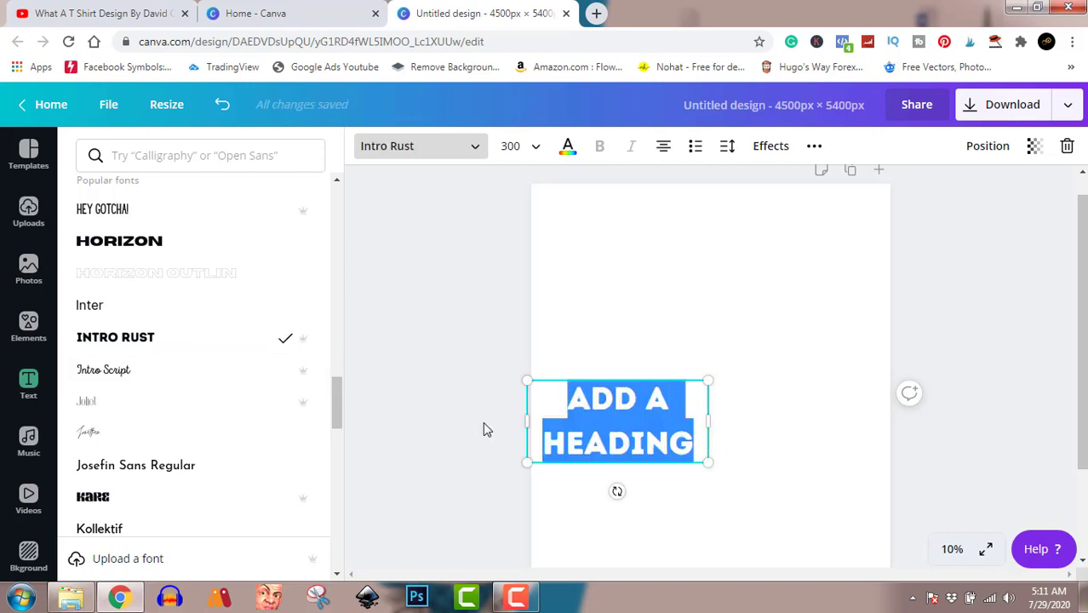
Replace the heading text with DOG, enlarge it to about font size 841 and centre it horizontally slightly above the page's middle
text(DOG)
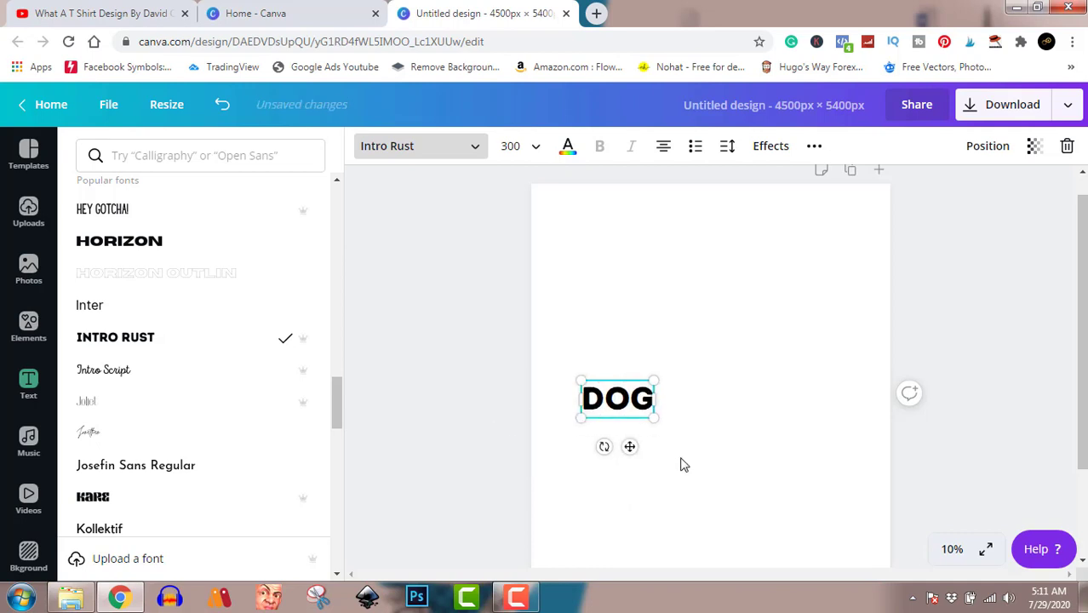
drag(654, 419, 784, 491)
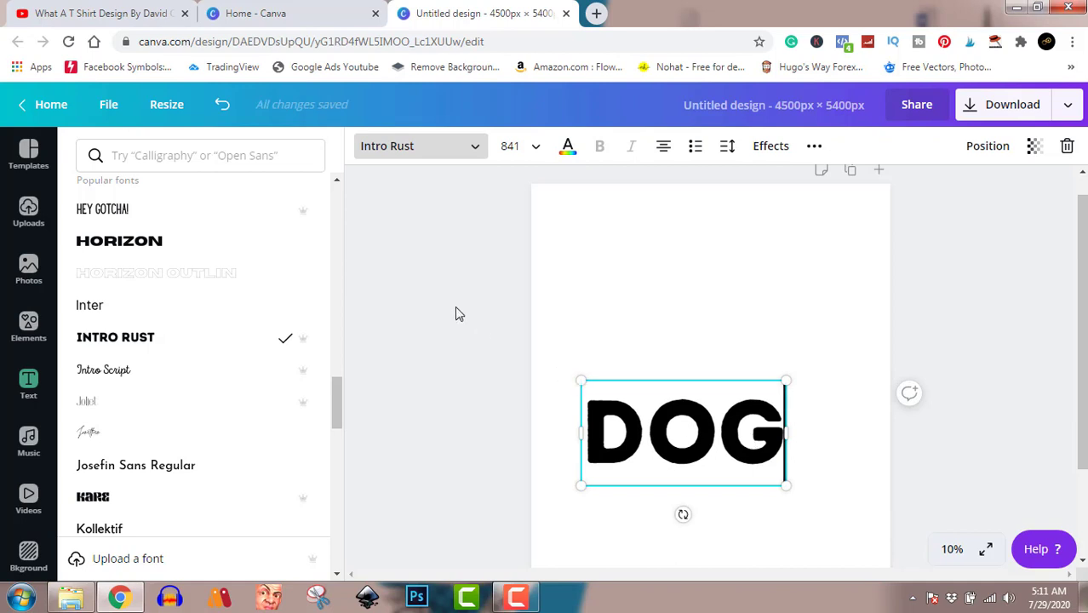
key(Escape)
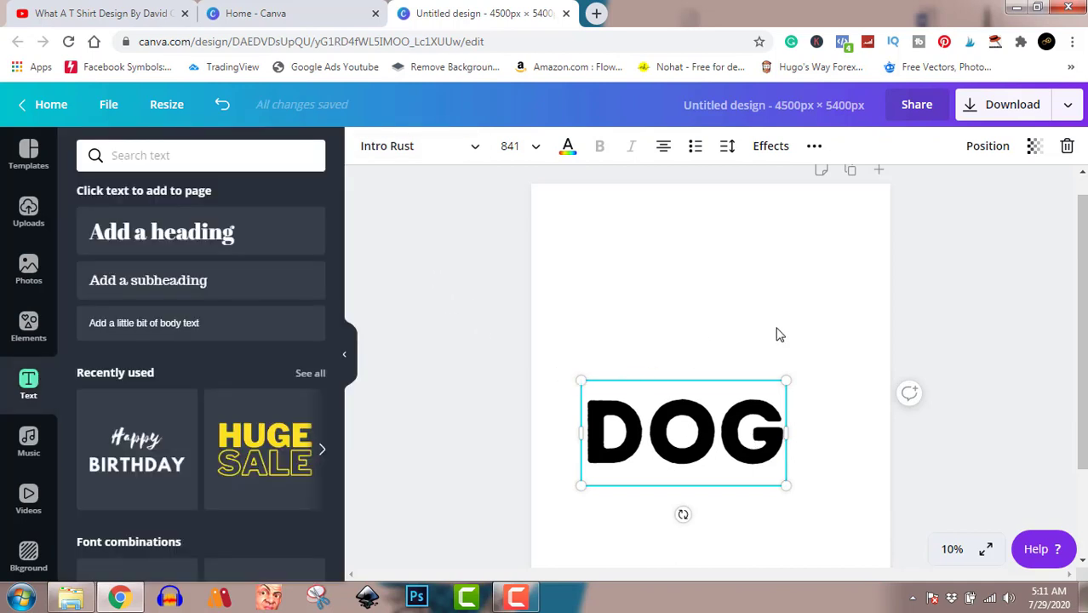
click(1010, 271)
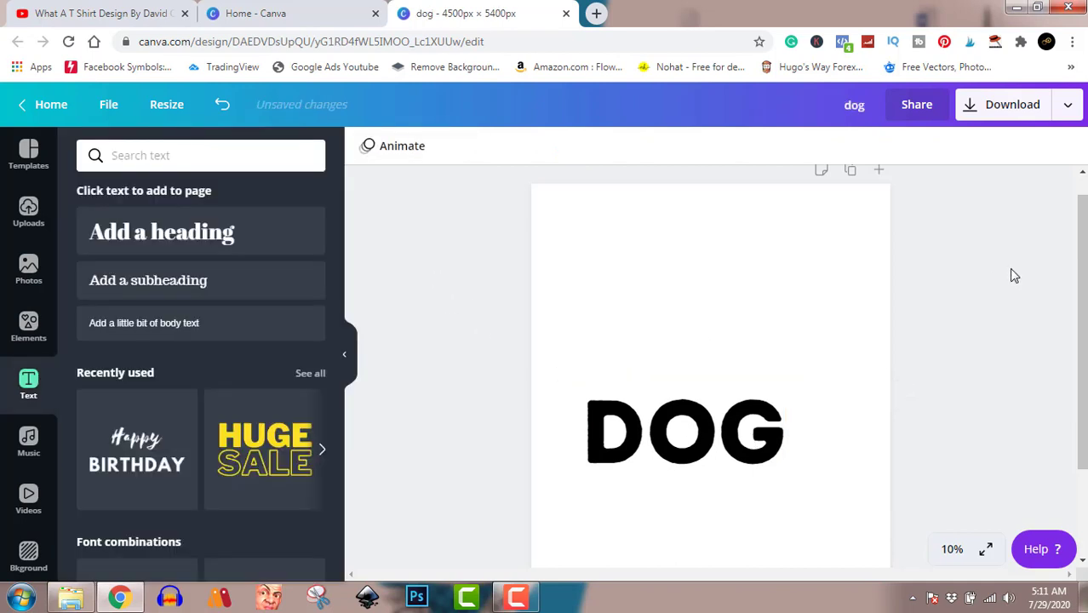
drag(724, 435, 754, 345)
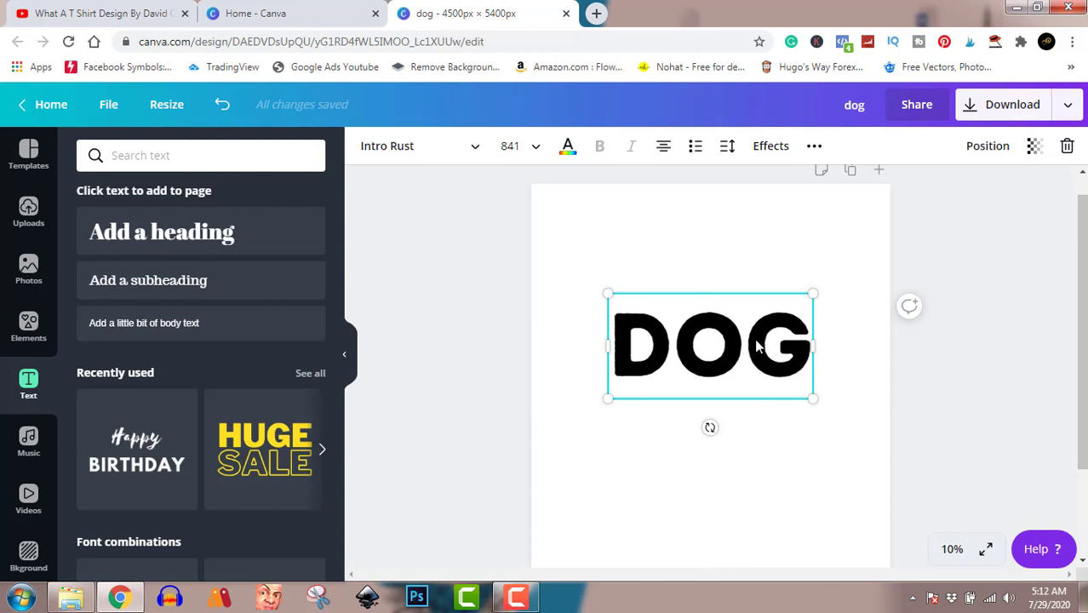
Duplicate the DOG text directly below the original and change the copy's wording to LADY
drag(755, 357, 756, 407)
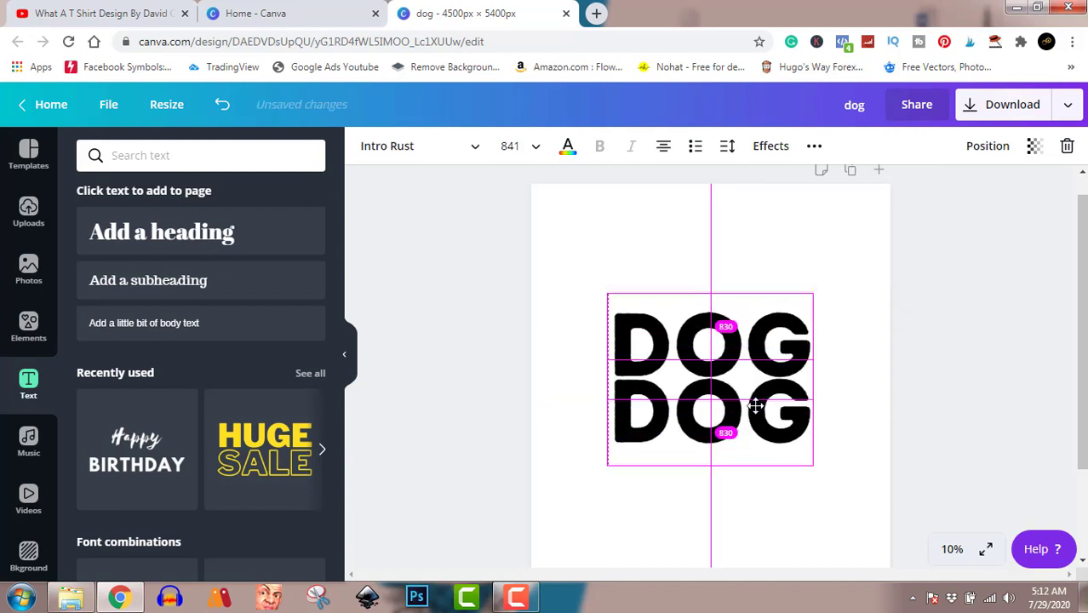
drag(756, 407, 757, 407)
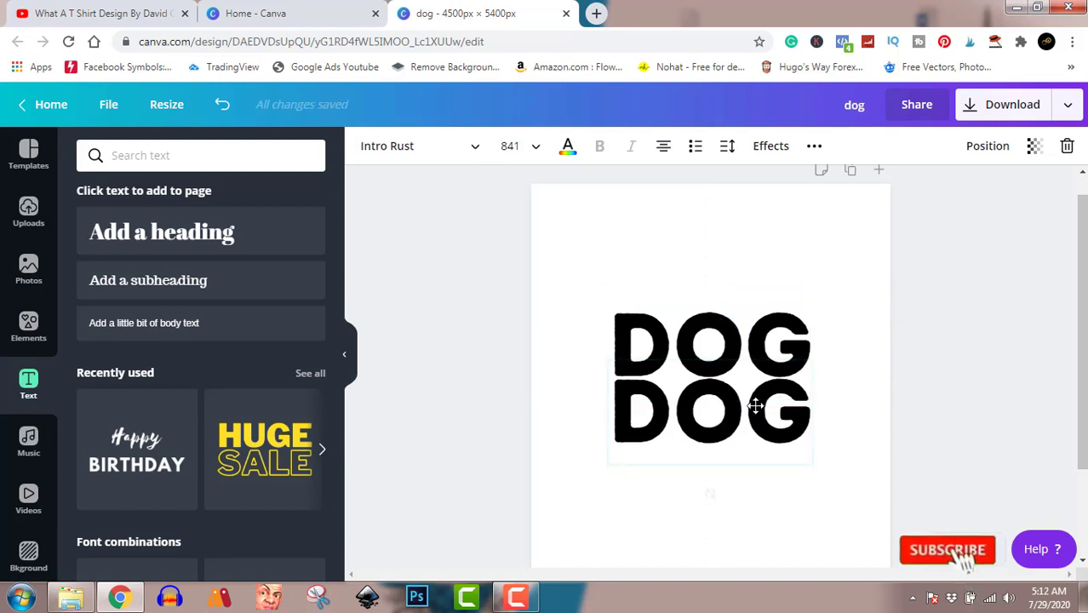
double_click(757, 407)
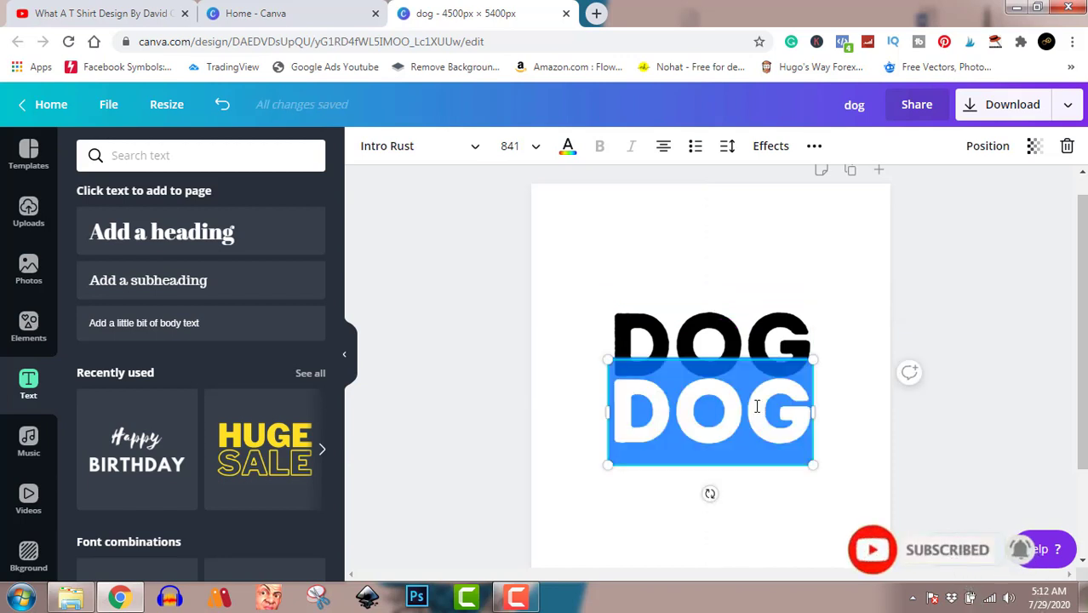
text(LADY)
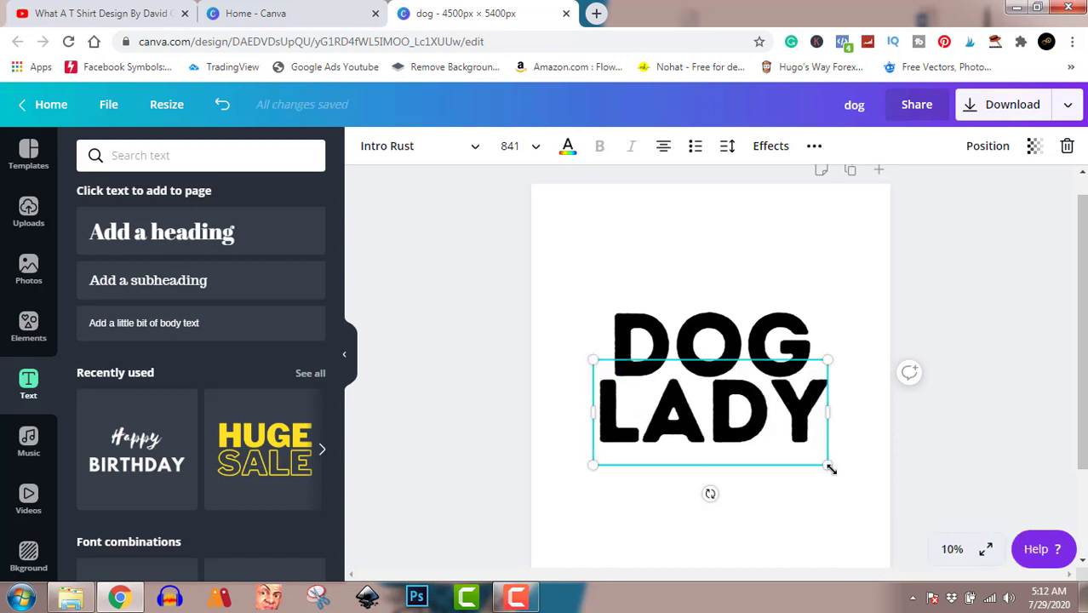
Shrink the LADY text to about font size 725 and align it under DOG so both words have matching widths
drag(825, 466, 808, 451)
click(769, 418)
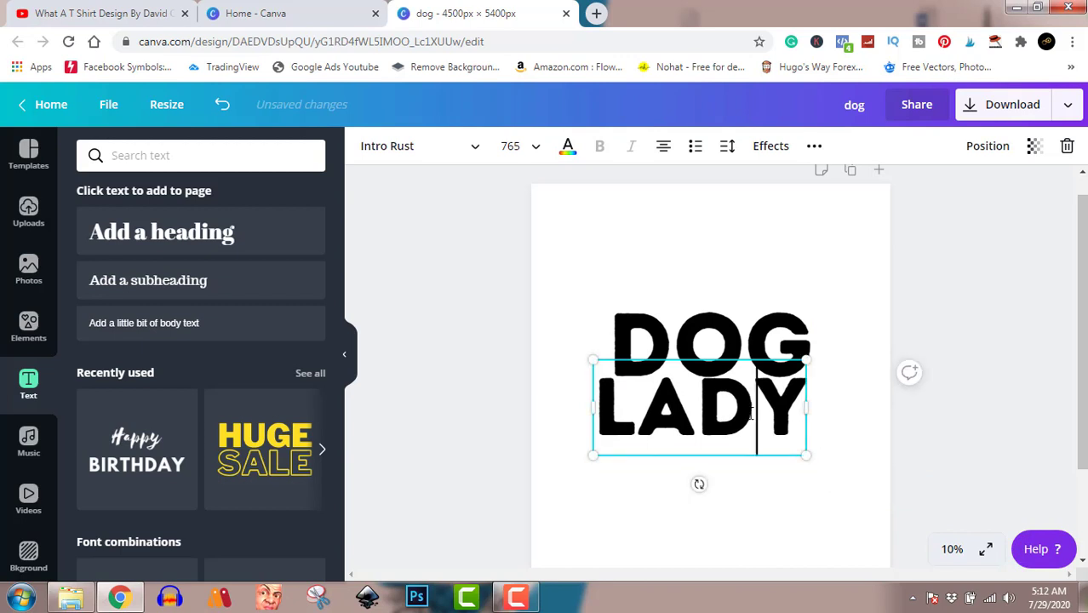
click(962, 490)
drag(753, 414, 763, 408)
drag(818, 456, 806, 452)
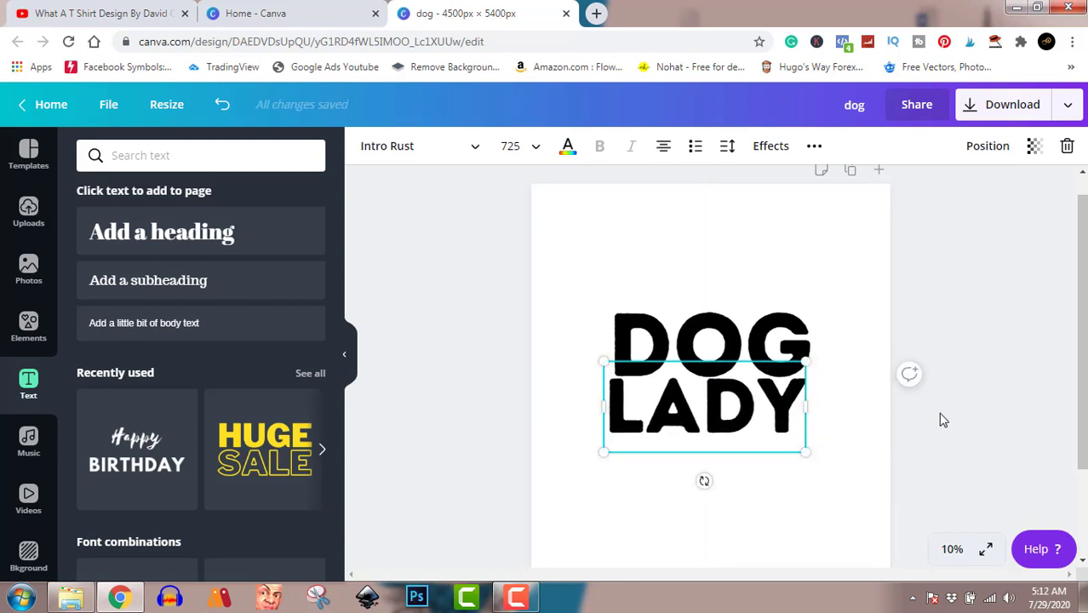
click(988, 419)
drag(737, 412, 745, 410)
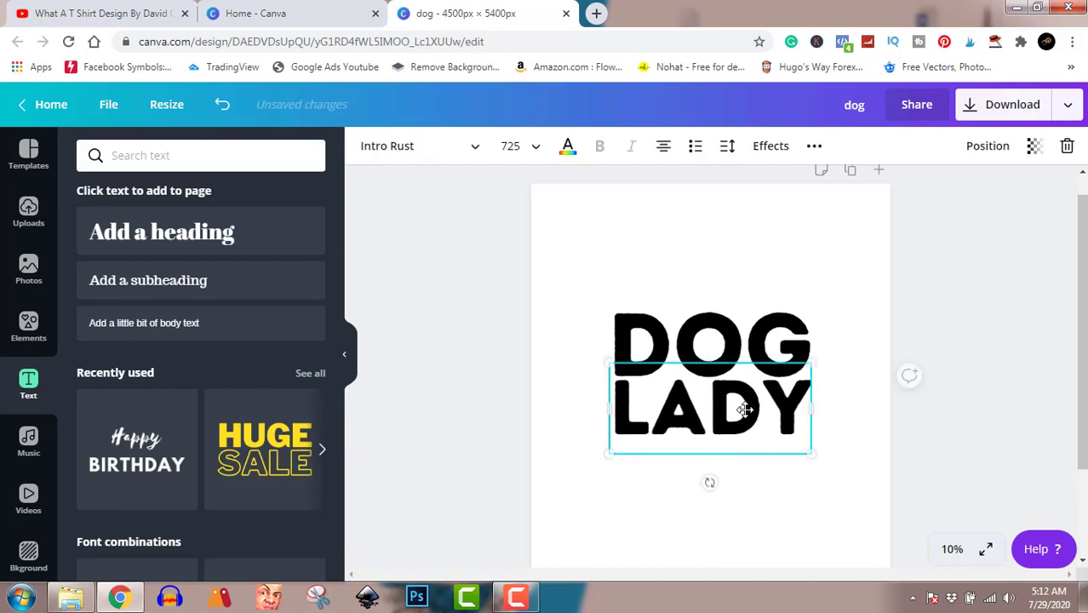
click(1000, 418)
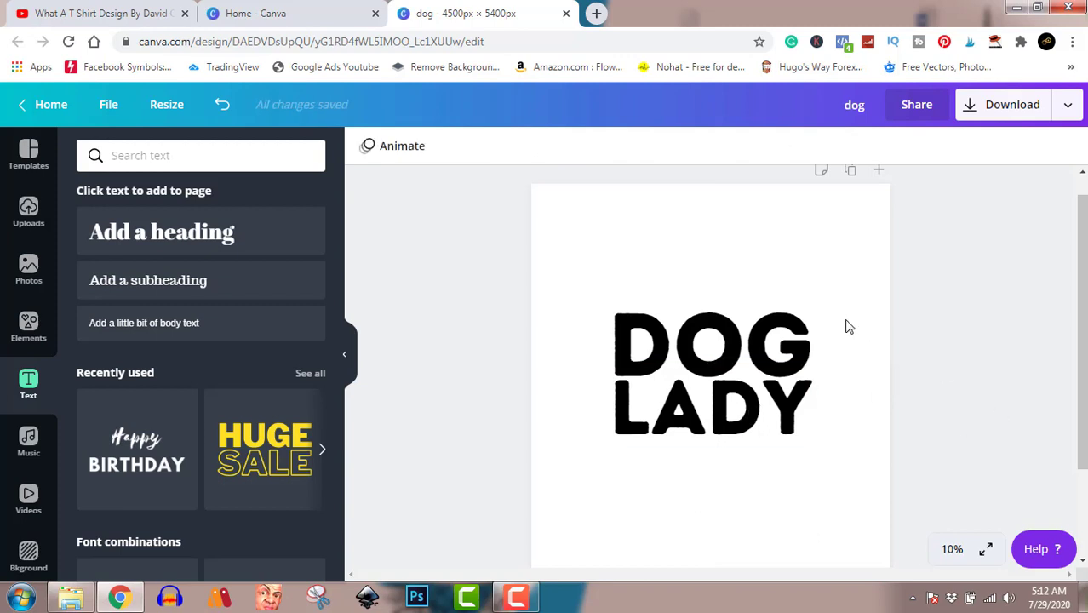
Recolour the DOG text with the dark grey default colour
click(728, 337)
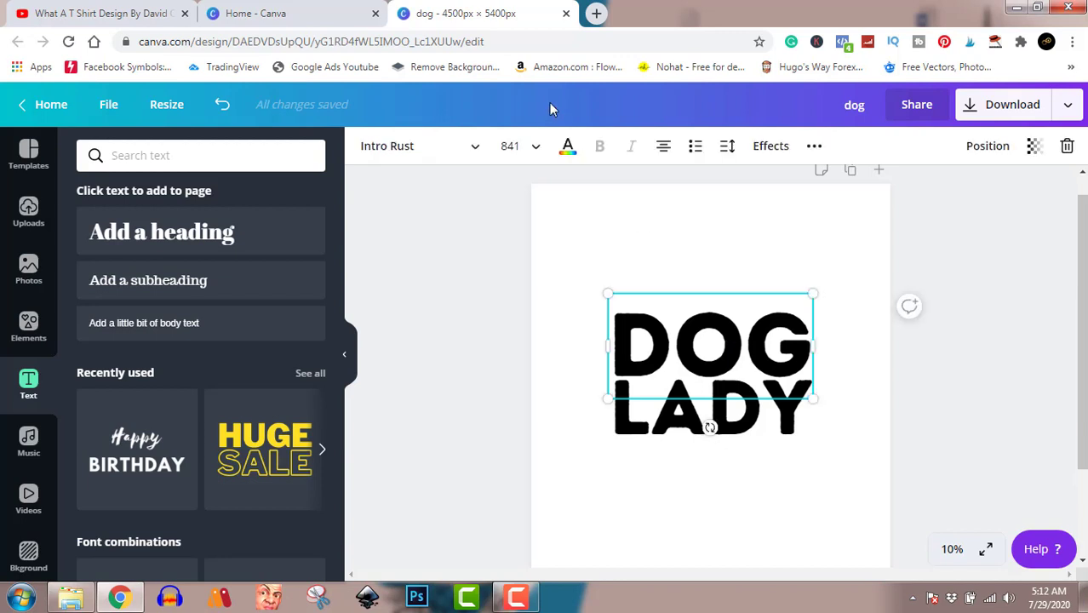
click(569, 152)
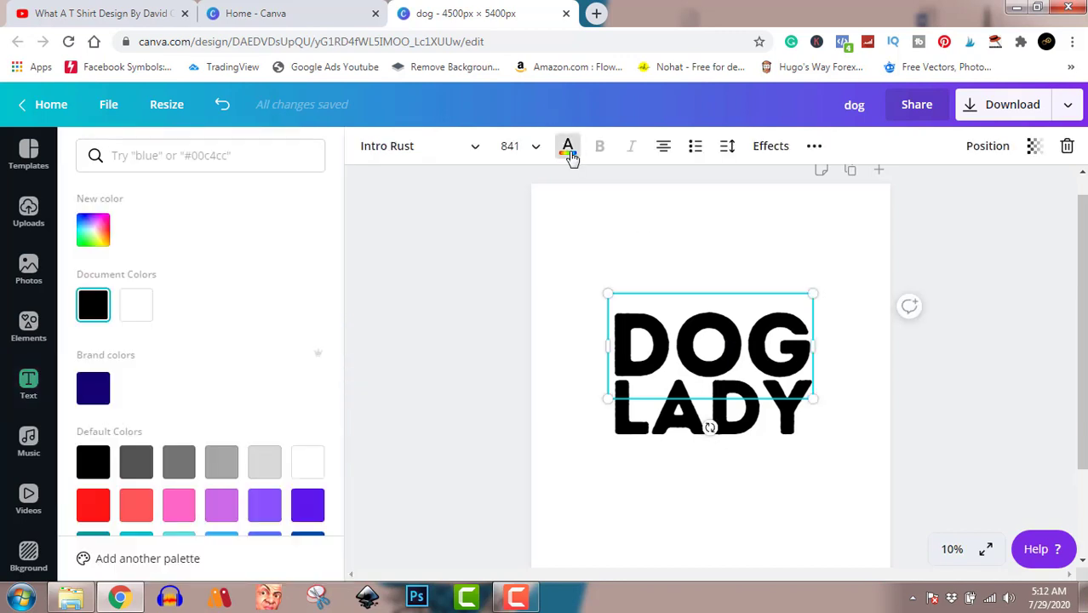
click(142, 468)
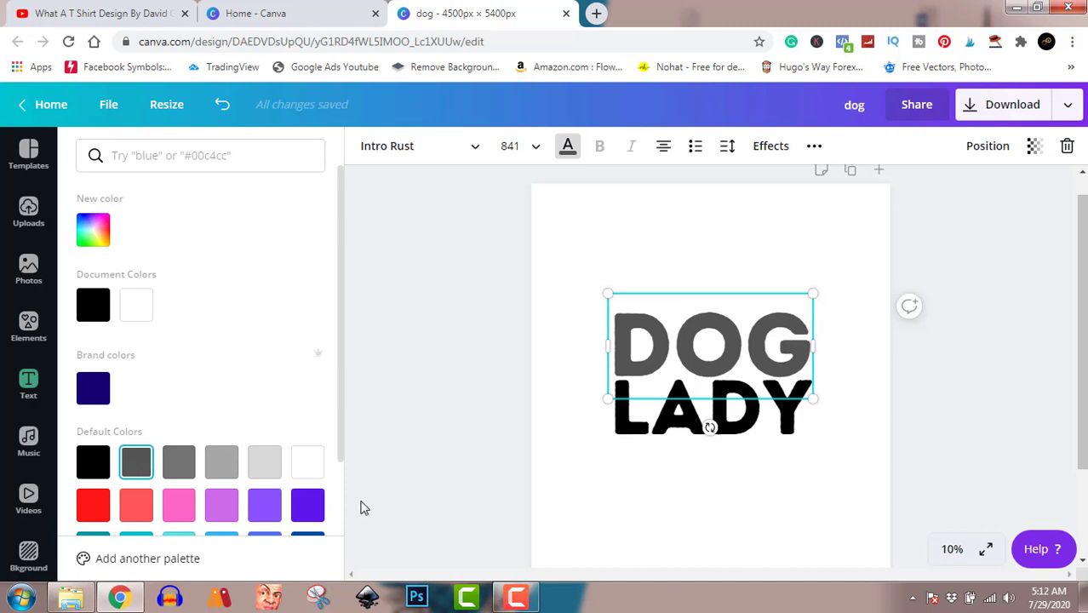
Recolour the LADY text with the same dark grey default colour as DOG
click(640, 434)
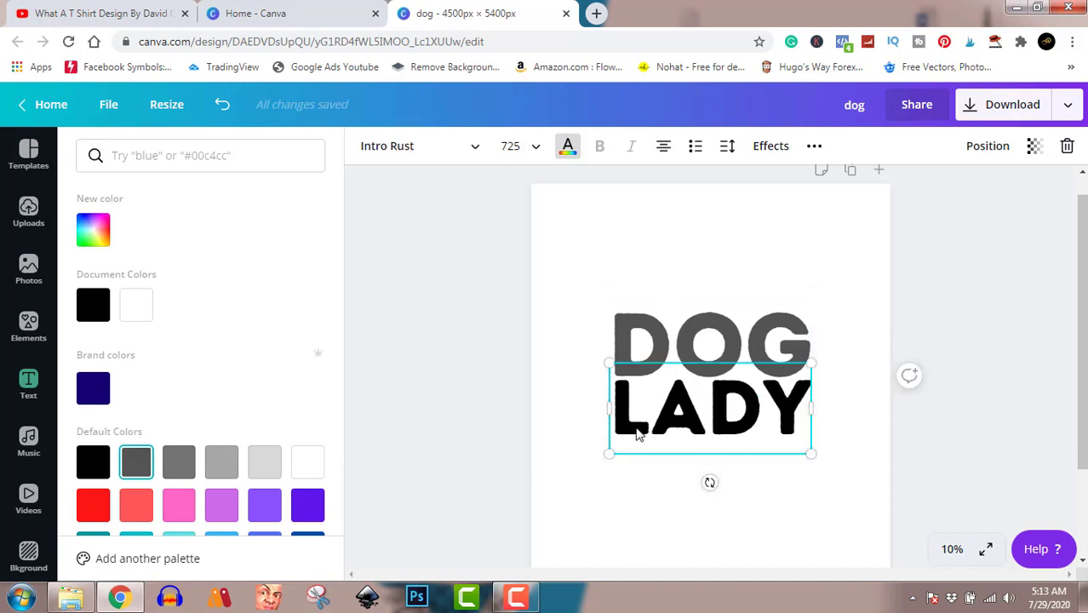
click(139, 463)
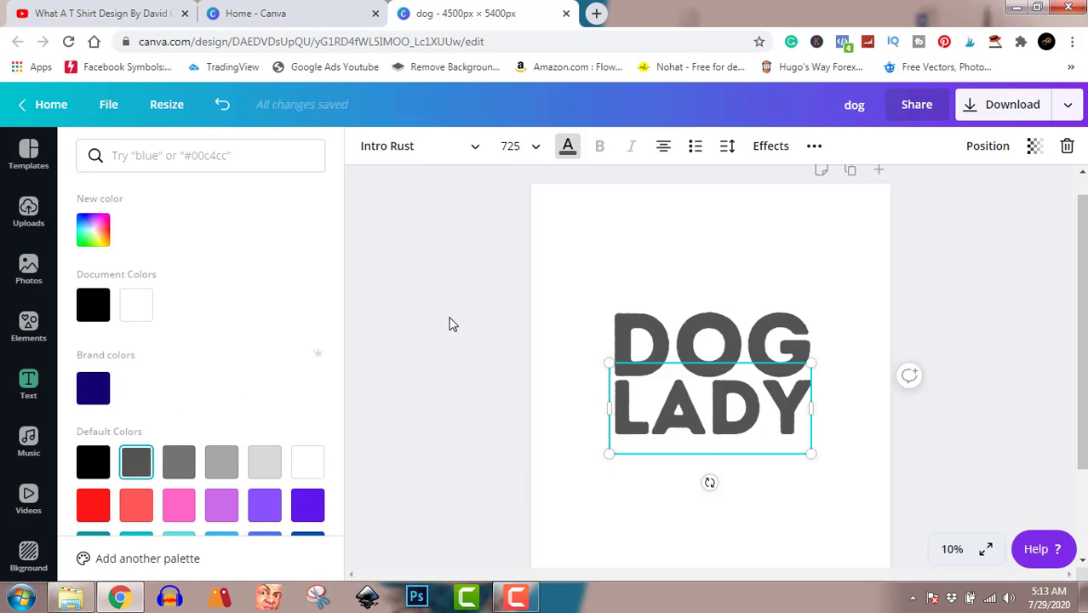
key(Escape)
Search the elements library for "dog"
click(28, 332)
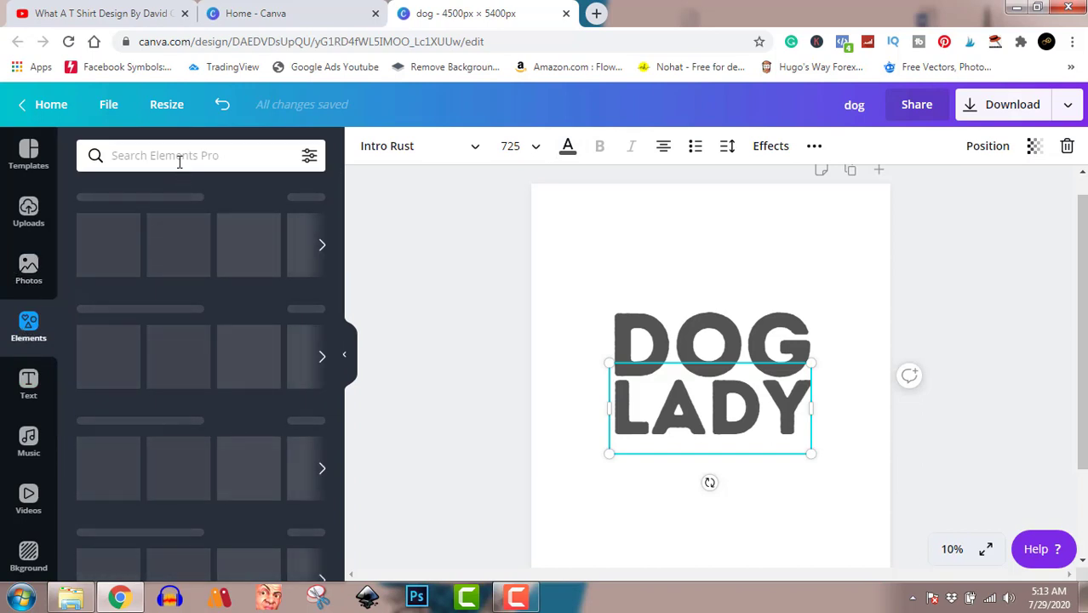
click(179, 158)
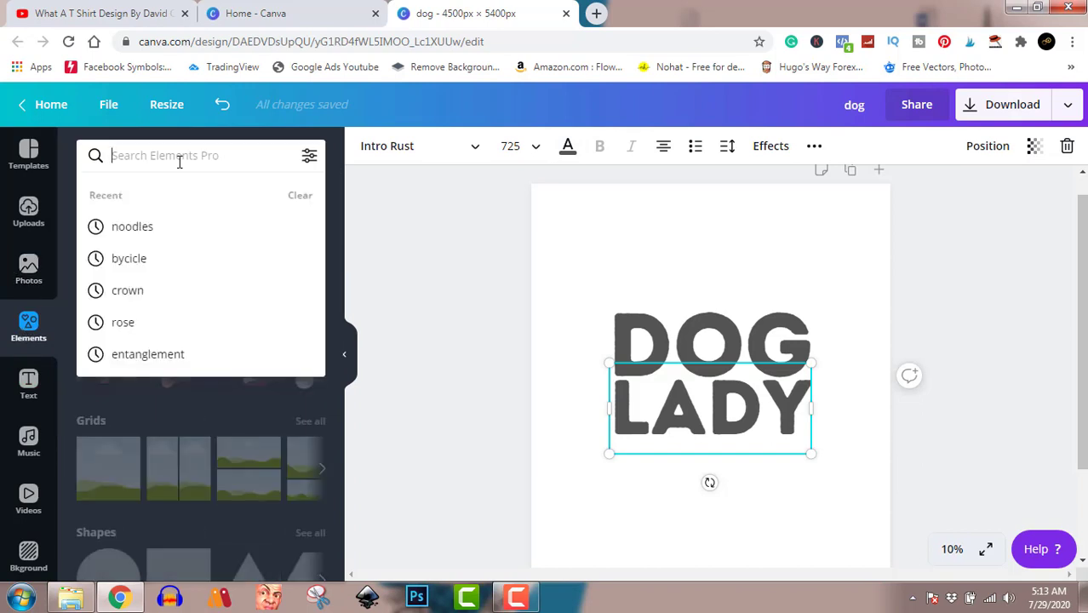
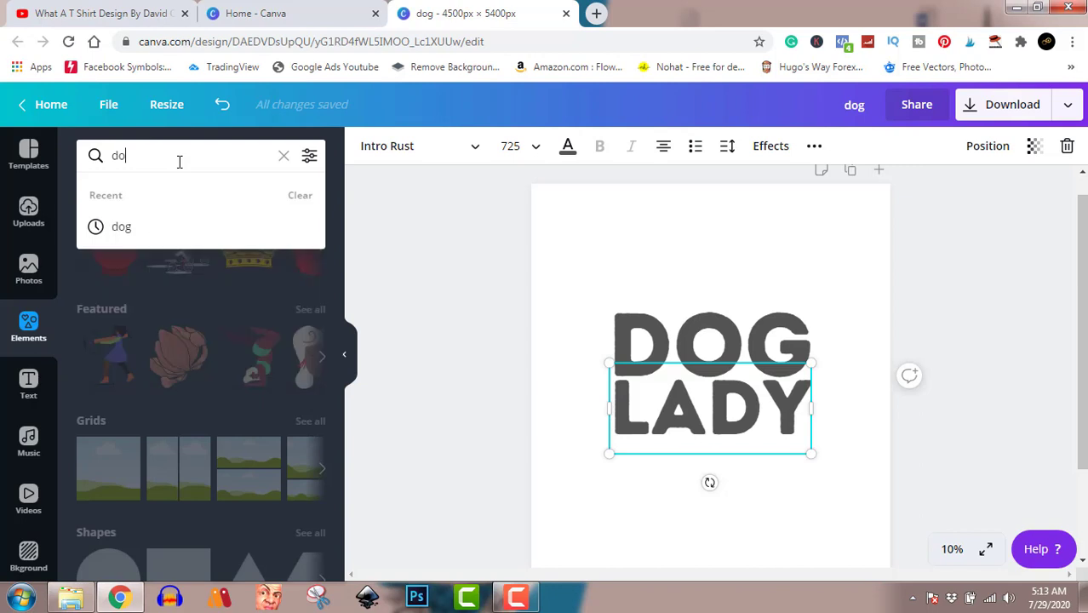
key(Return)
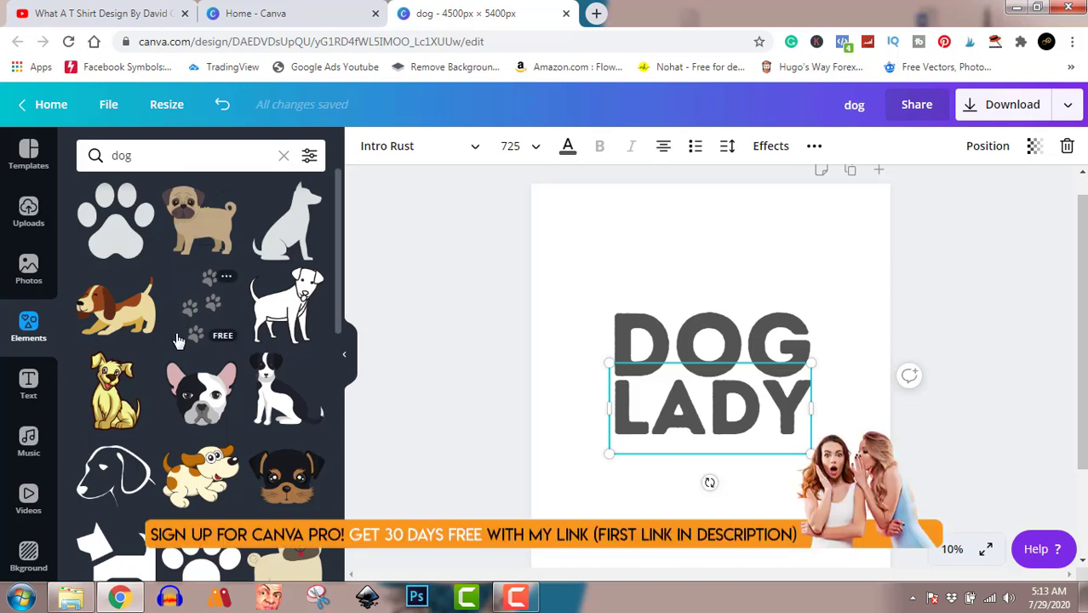
Add the silhouette of a dog standing against a rectangular frame and move it over the upper part of the DOG text
scroll(178, 341, down, 4)
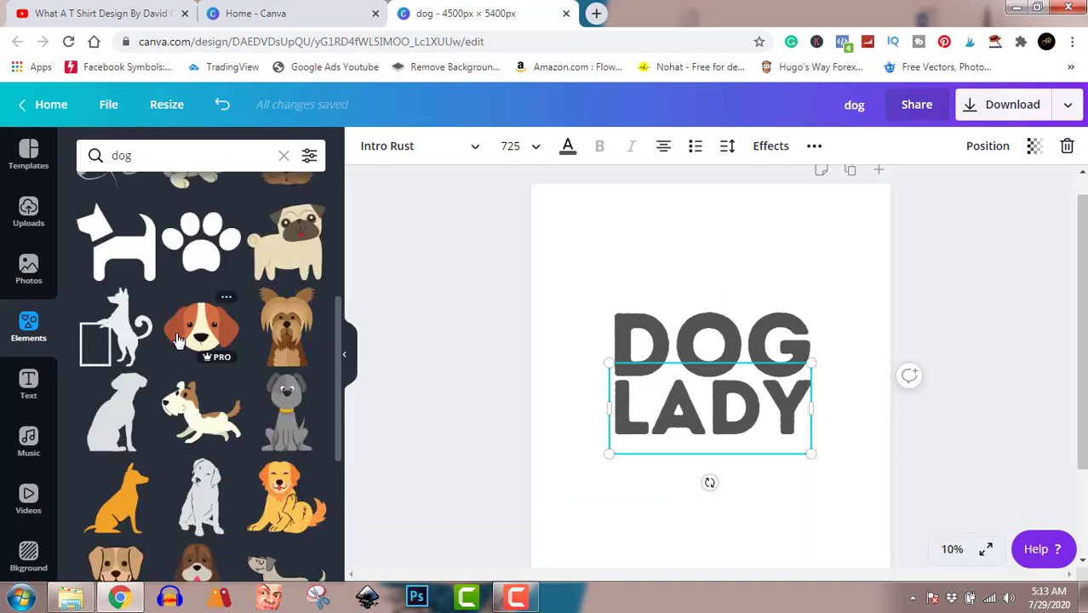
scroll(178, 340, down, 1)
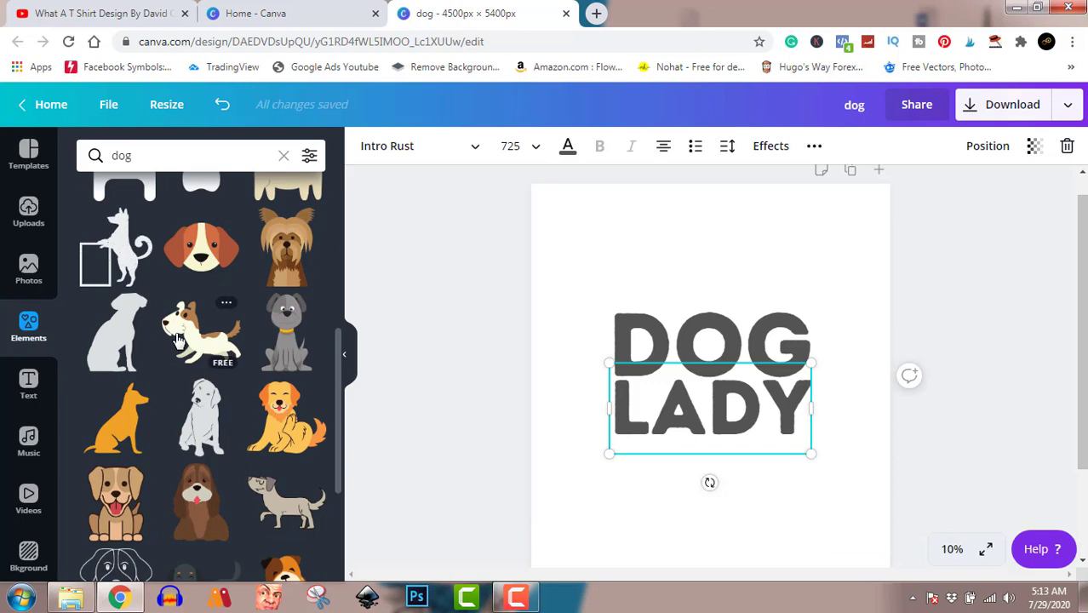
click(109, 249)
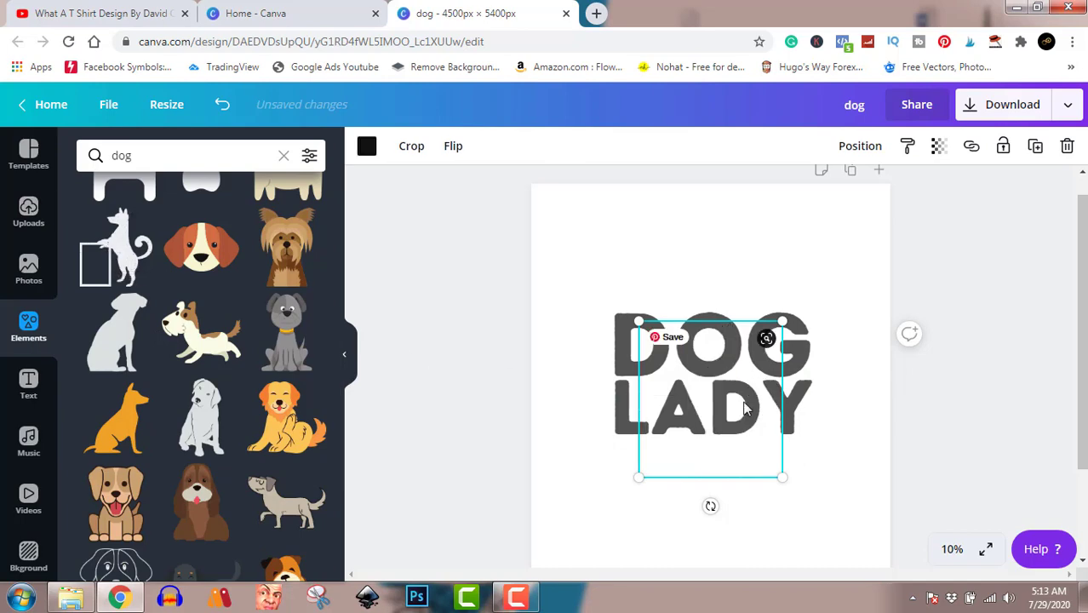
drag(740, 413, 772, 308)
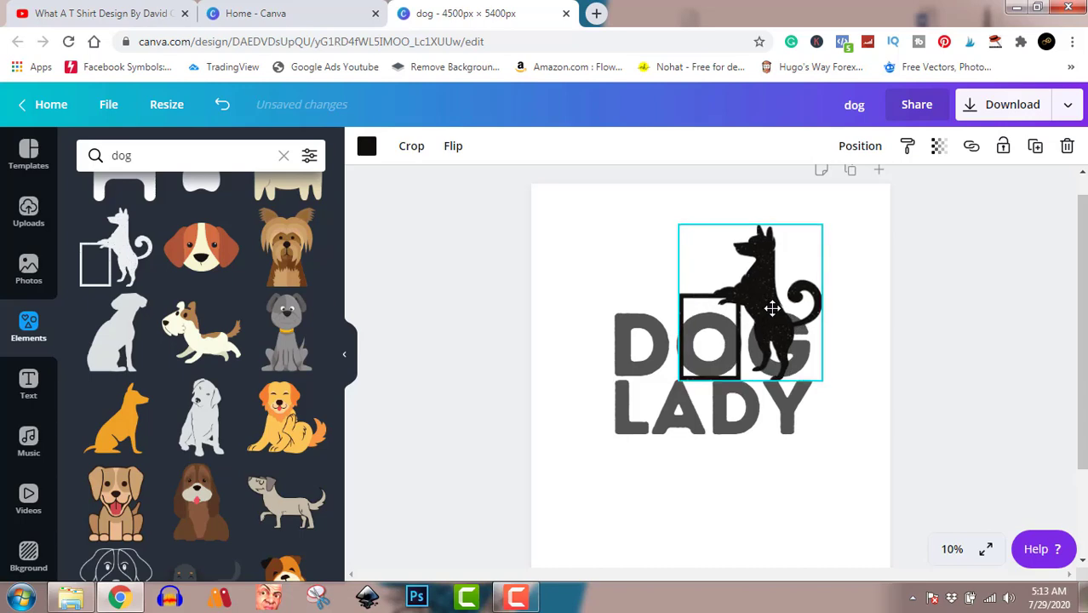
drag(771, 308, 771, 309)
Try sending the standing dog silhouette to the back behind the text, and delete it from the page
right_click(774, 313)
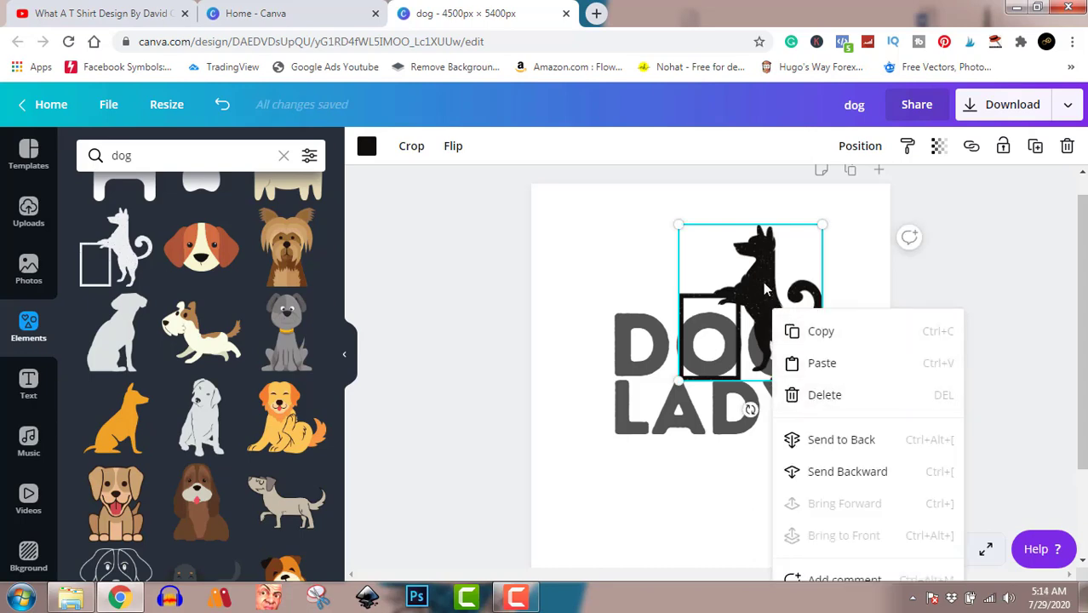
right_click(765, 289)
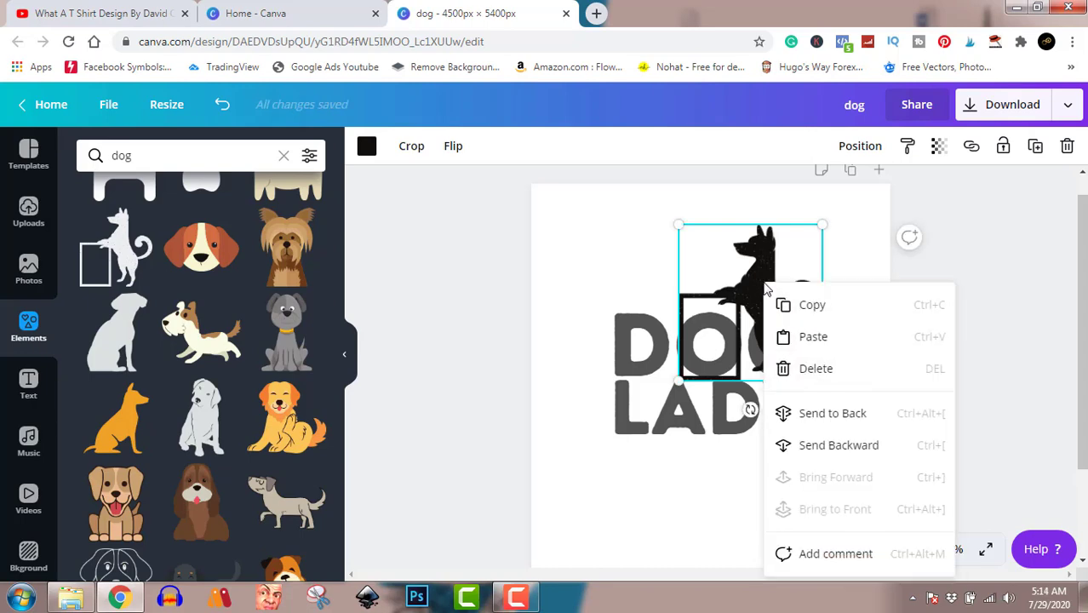
click(826, 417)
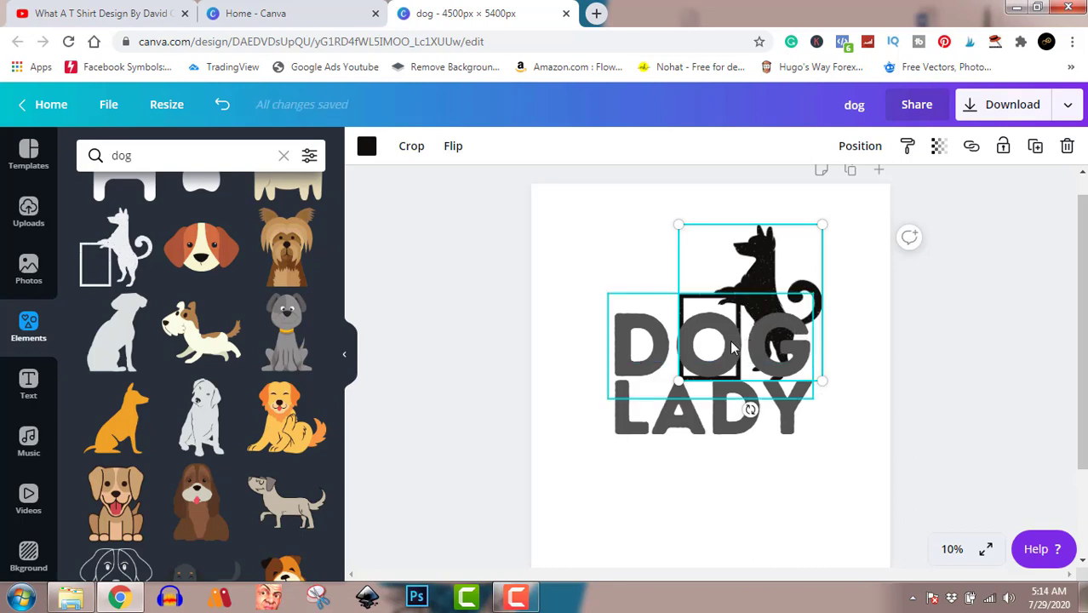
click(732, 347)
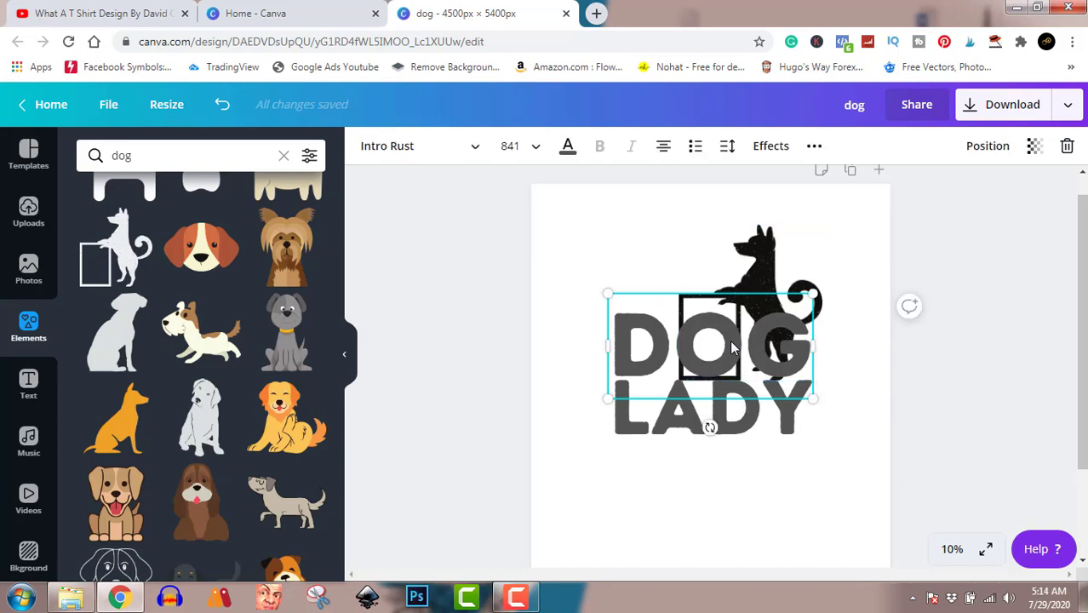
click(760, 259)
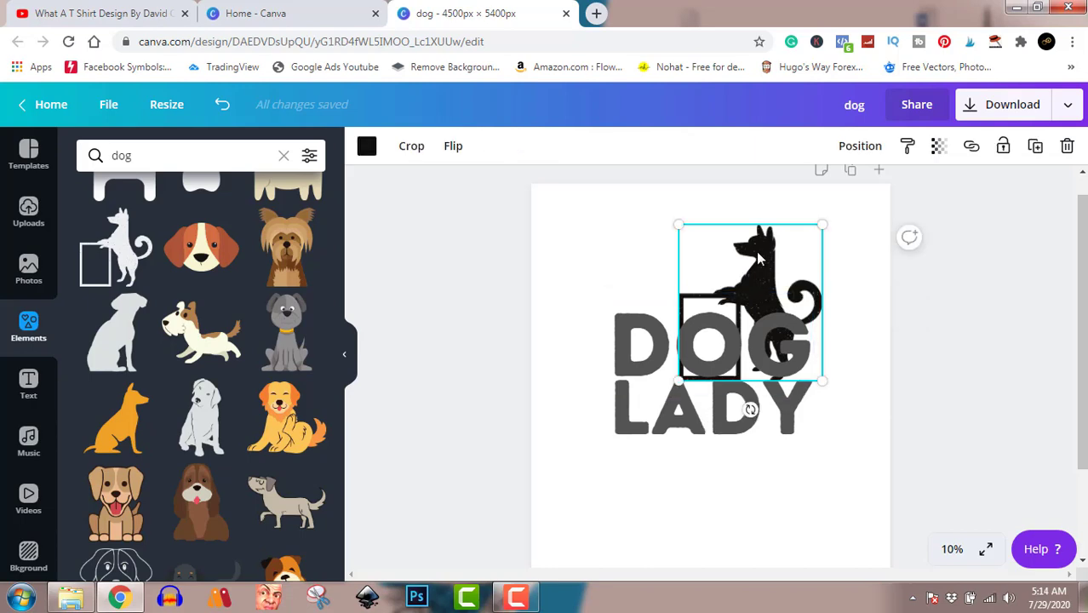
key(Delete)
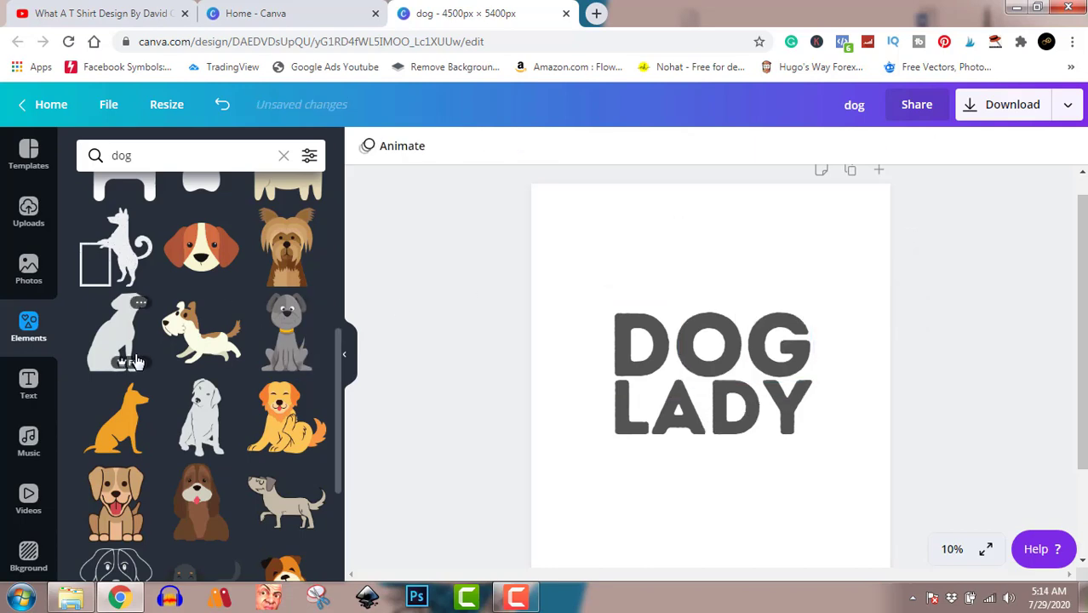
Add the hand-drawn, pointed-eared dog portrait sketch from the dog results and centre it near the page's upper edge
scroll(136, 362, down, 2)
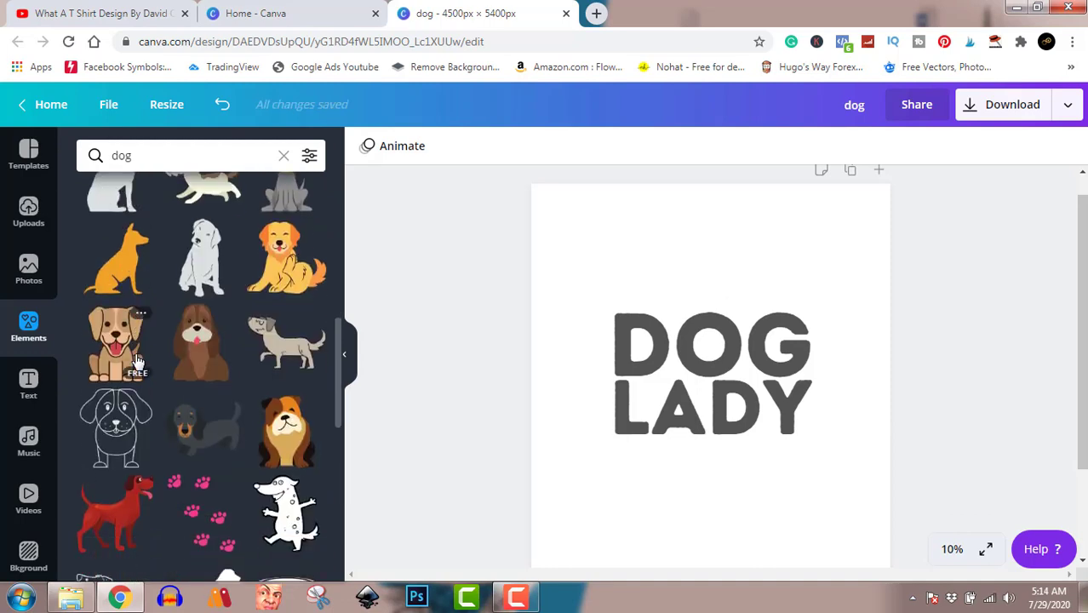
scroll(136, 362, down, 3)
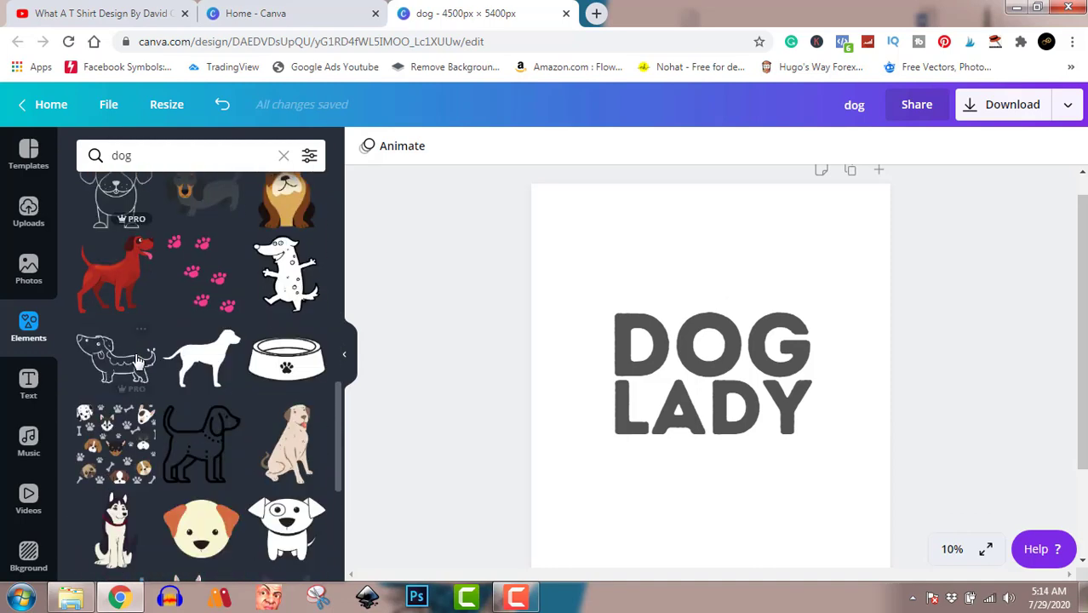
scroll(136, 362, down, 3)
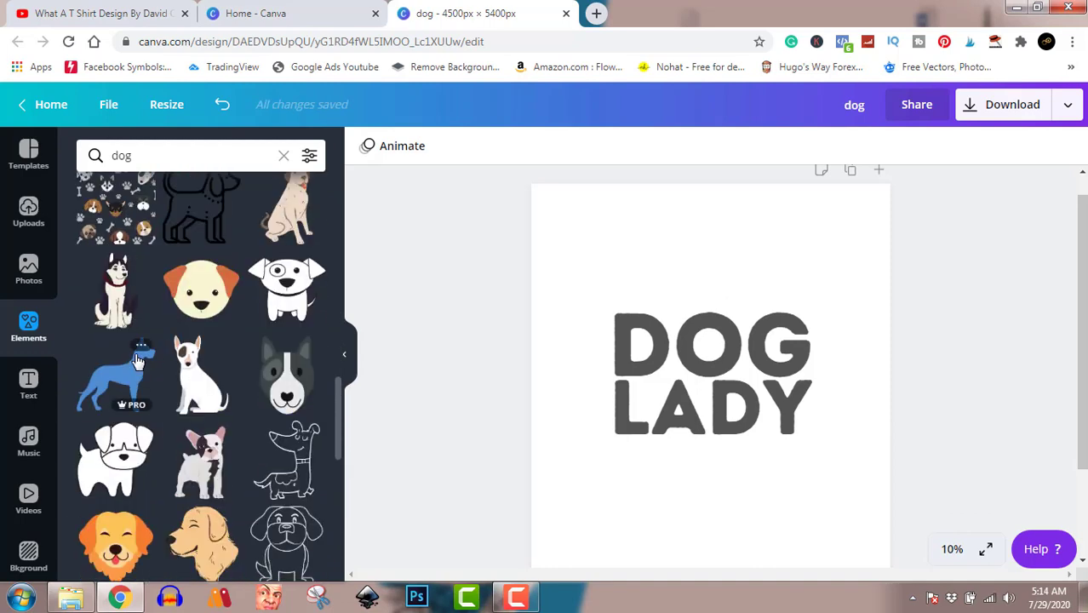
scroll(136, 362, down, 1)
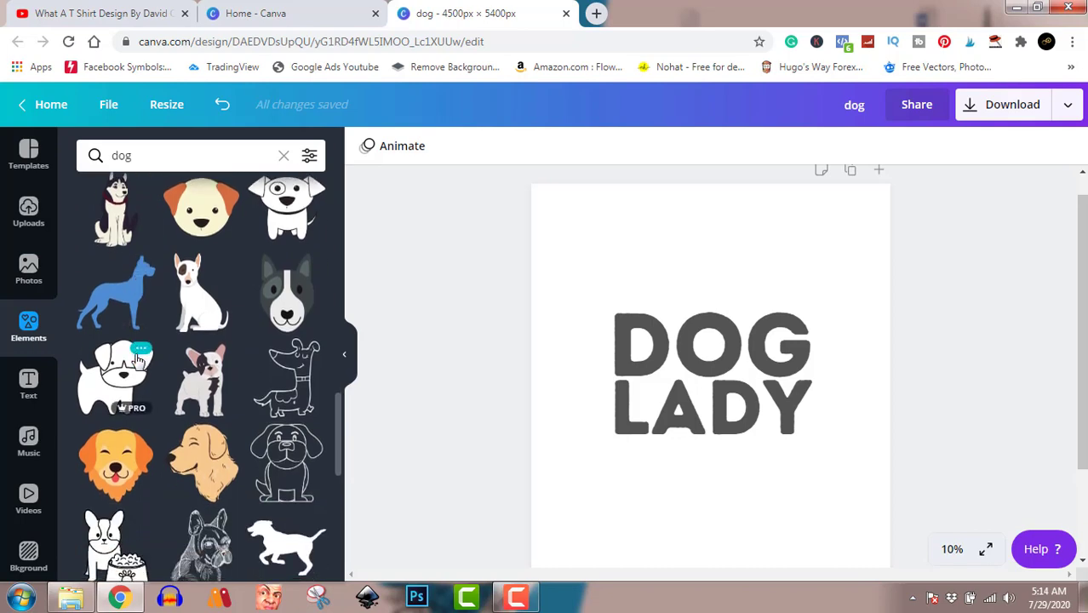
scroll(136, 362, down, 1)
scroll(136, 362, down, 1)
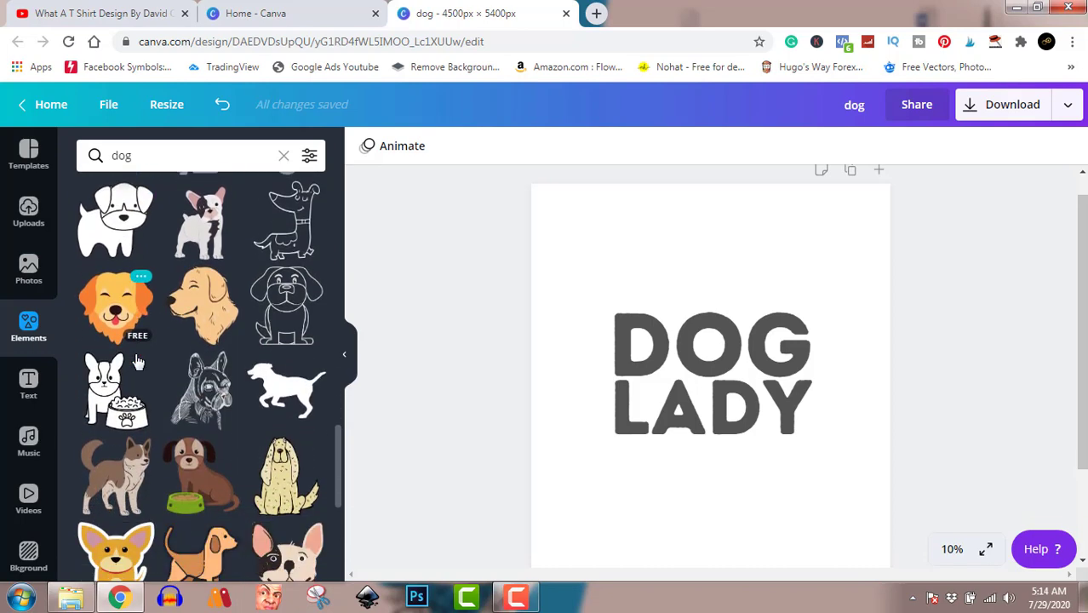
scroll(137, 362, down, 1)
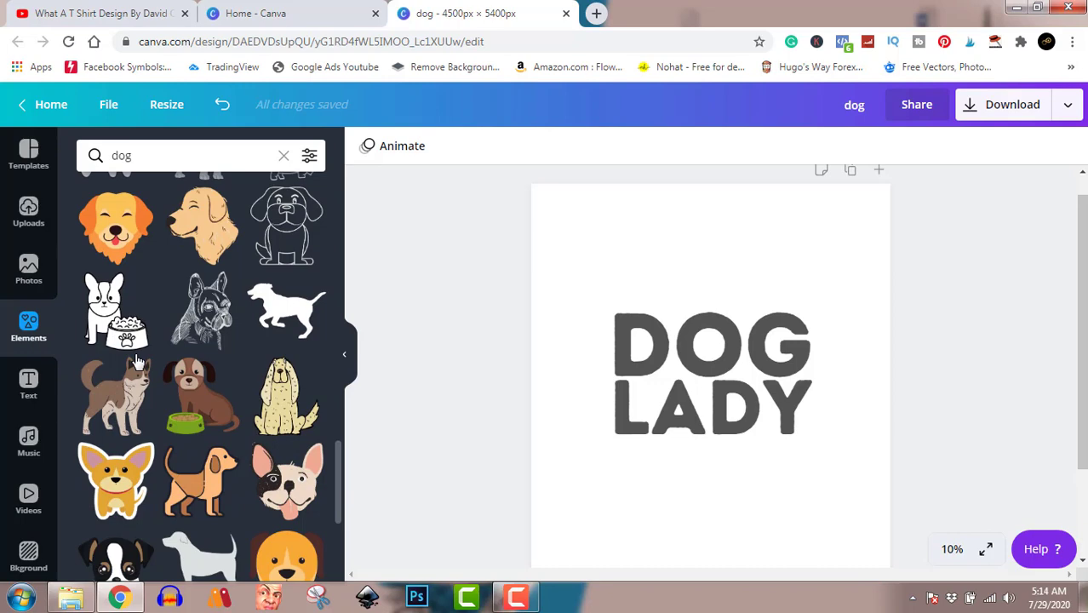
click(208, 313)
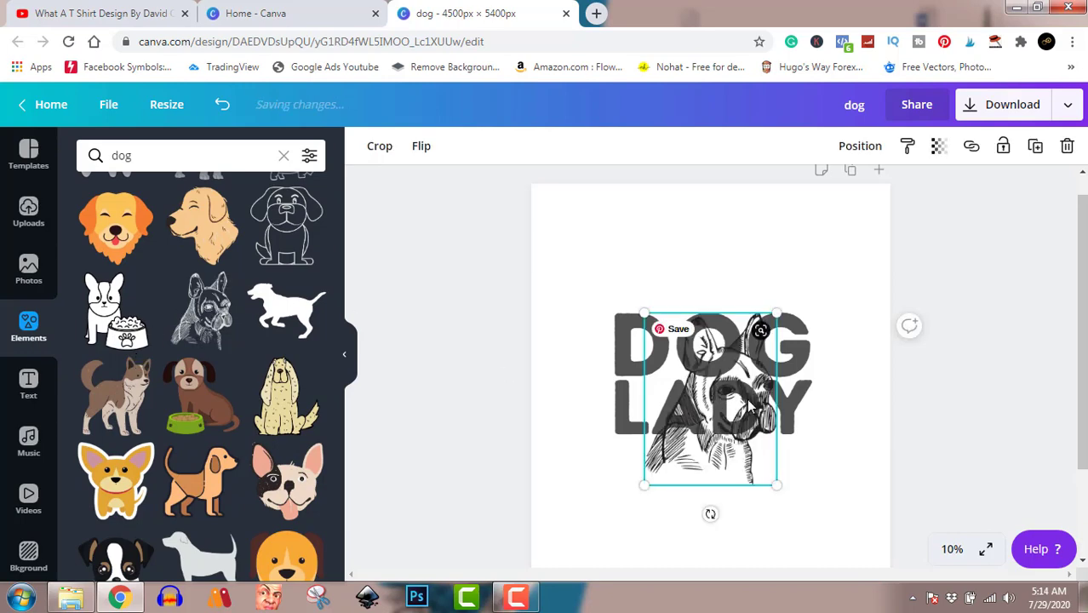
drag(750, 407, 761, 248)
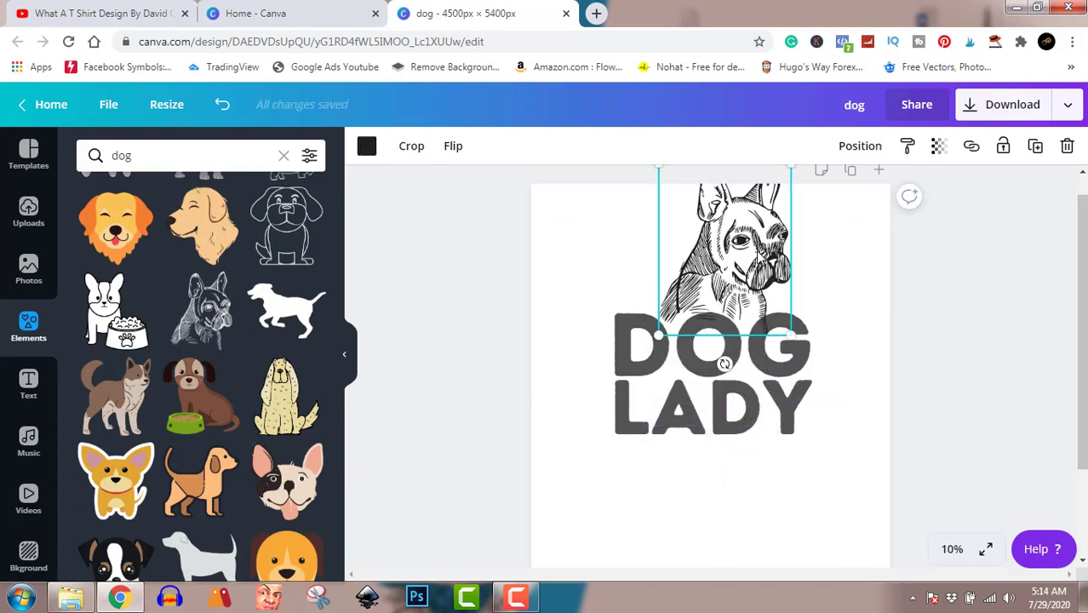
mouse_move(760, 254)
mouse_down()
mouse_move(723, 259)
mouse_move(740, 262)
mouse_move(742, 277)
mouse_up()
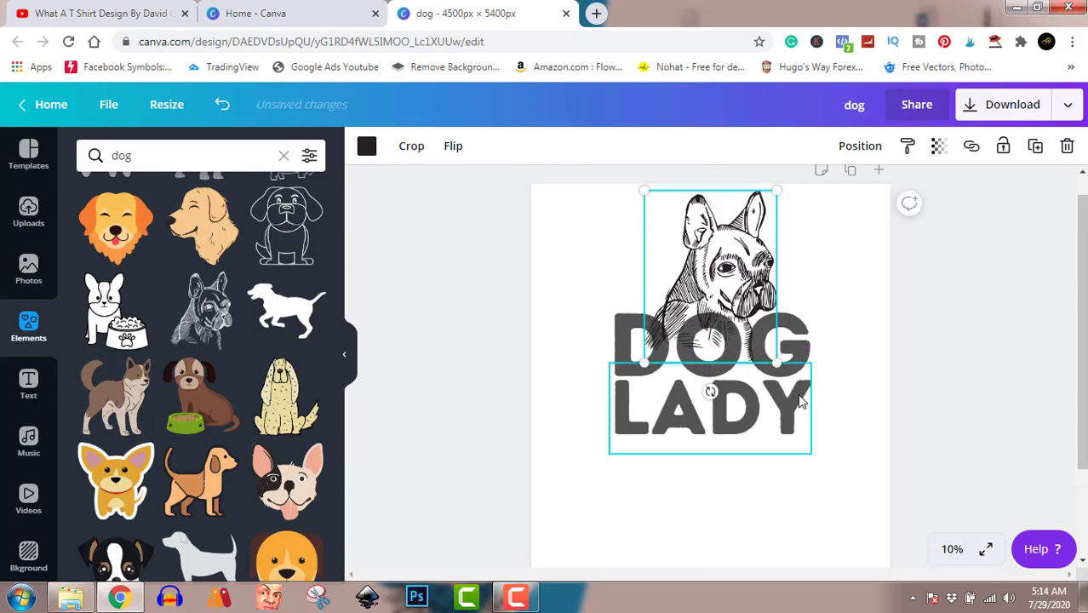
Move the LADY and DOG texts down, keeping them stacked closely and clear of the dog sketch
drag(786, 415, 787, 466)
click(782, 361)
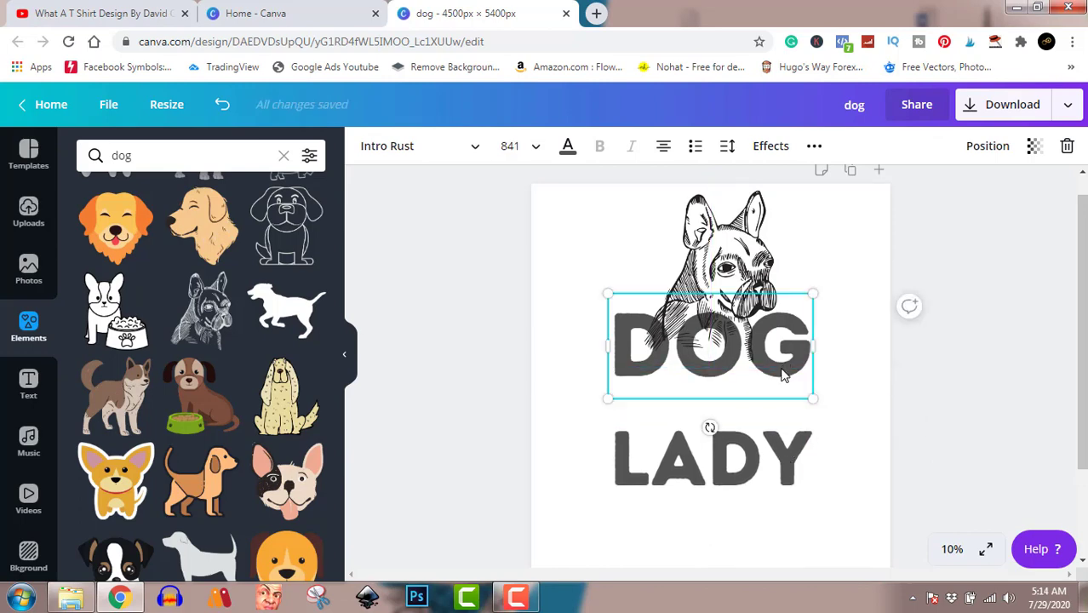
drag(782, 361, 780, 404)
Lower the dog sketch slightly until it meets the top of the DOG text, keeping it centred horizontally
click(734, 290)
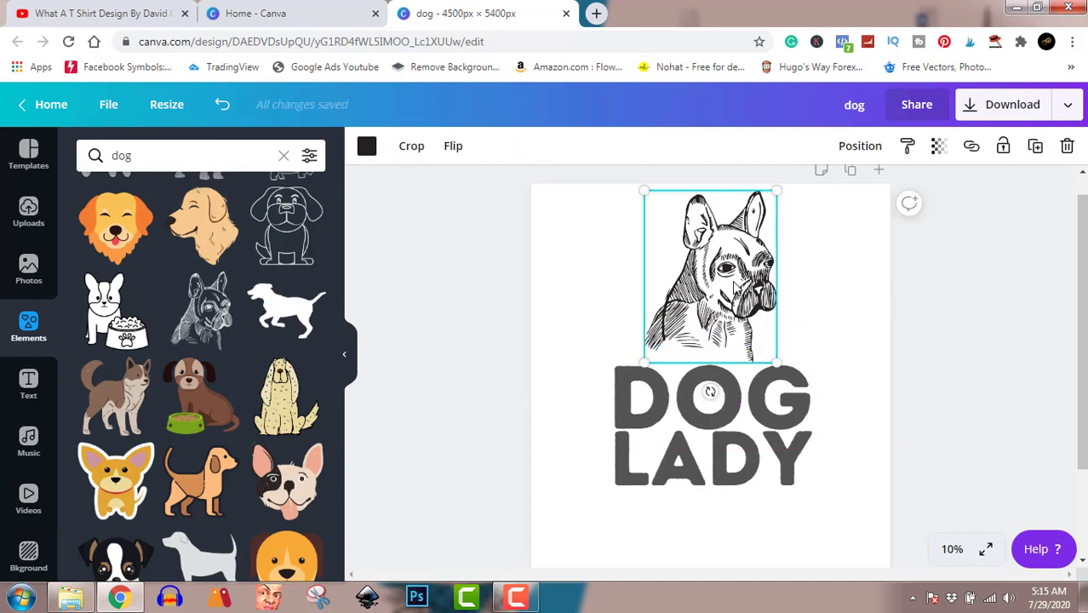
drag(735, 287, 734, 295)
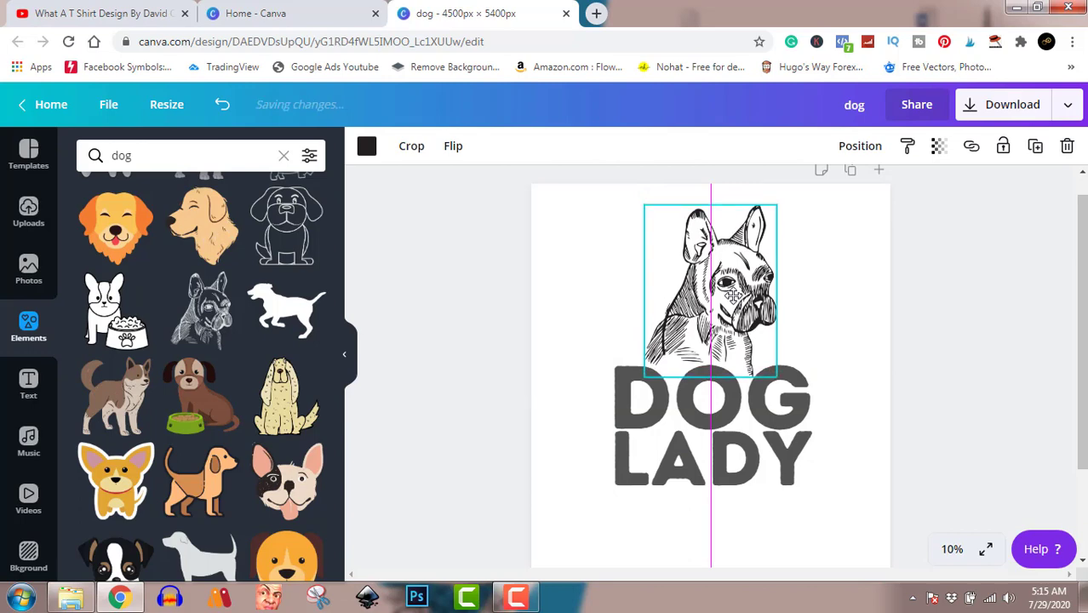
drag(733, 295, 733, 295)
click(977, 310)
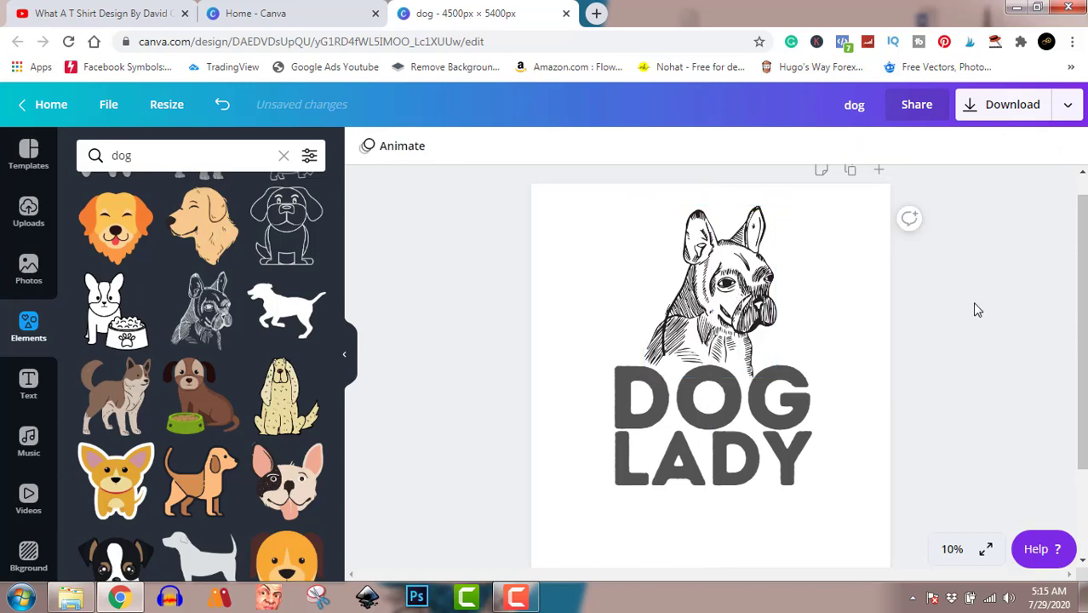
Recolour the dog sketch with the dark grey document colour used for the text
click(688, 293)
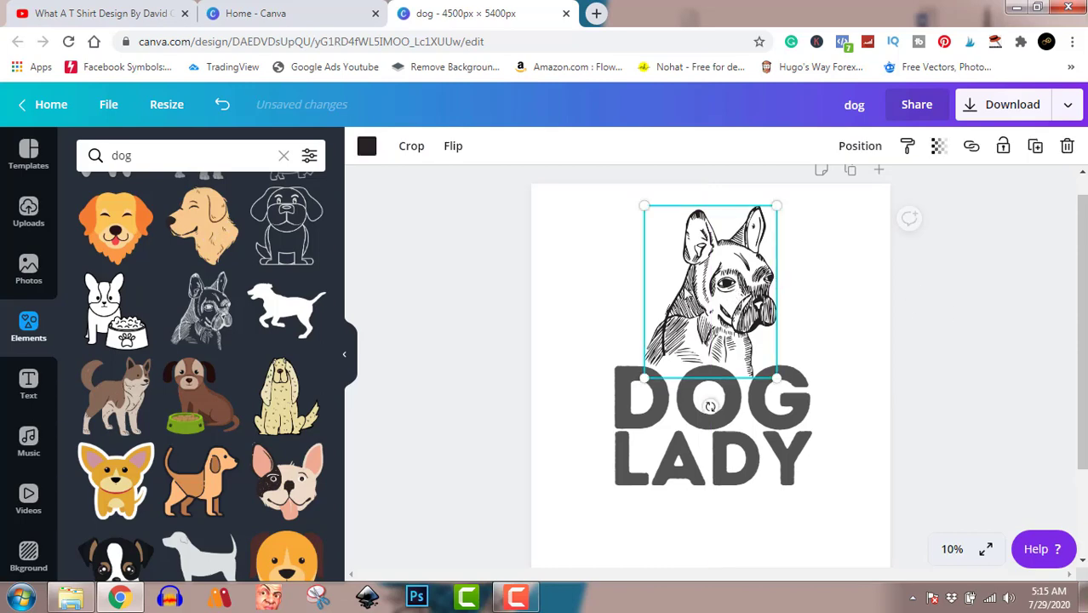
click(366, 149)
click(137, 315)
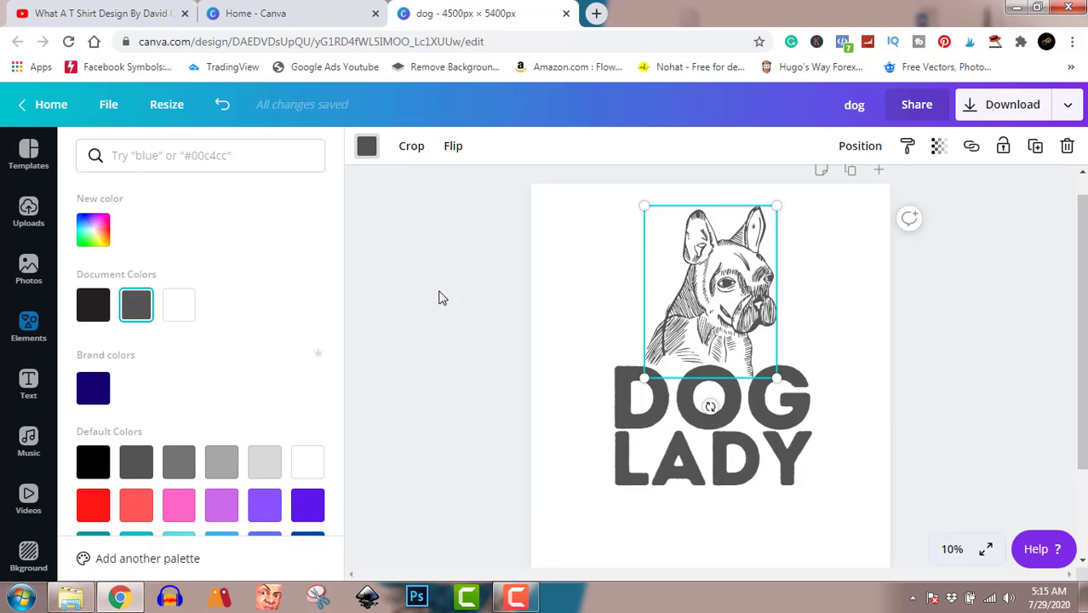
key(Escape)
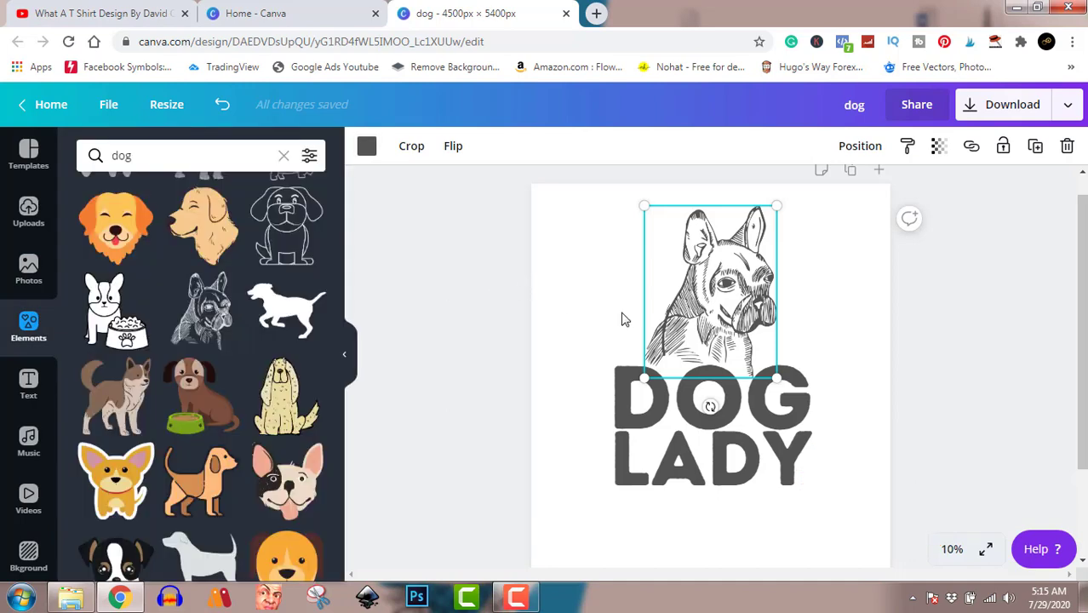
click(990, 319)
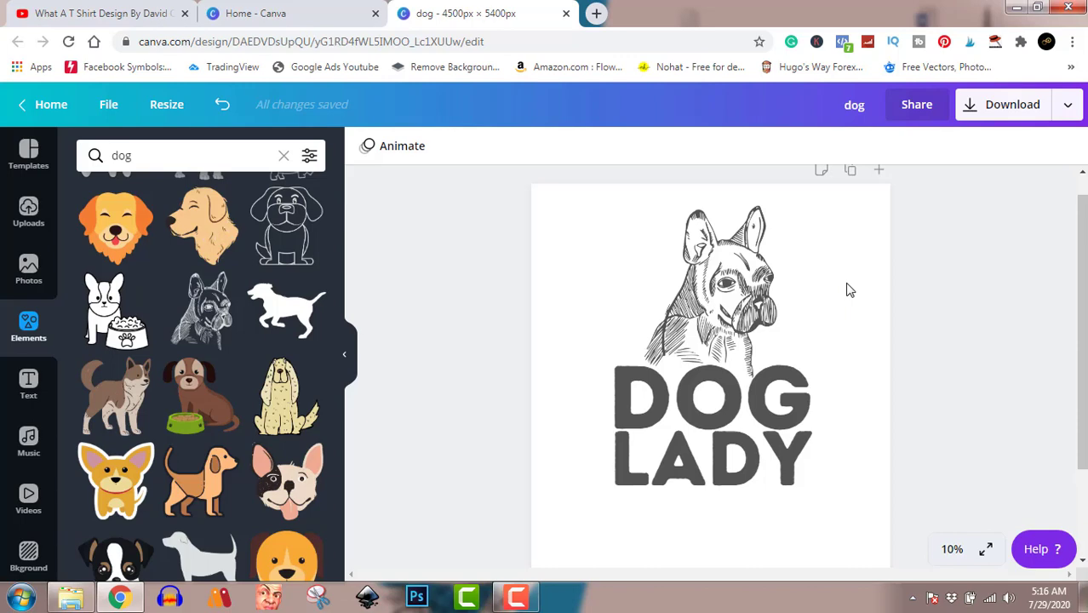
Download the design as a PNG at 1x size with a transparent background
click(1004, 117)
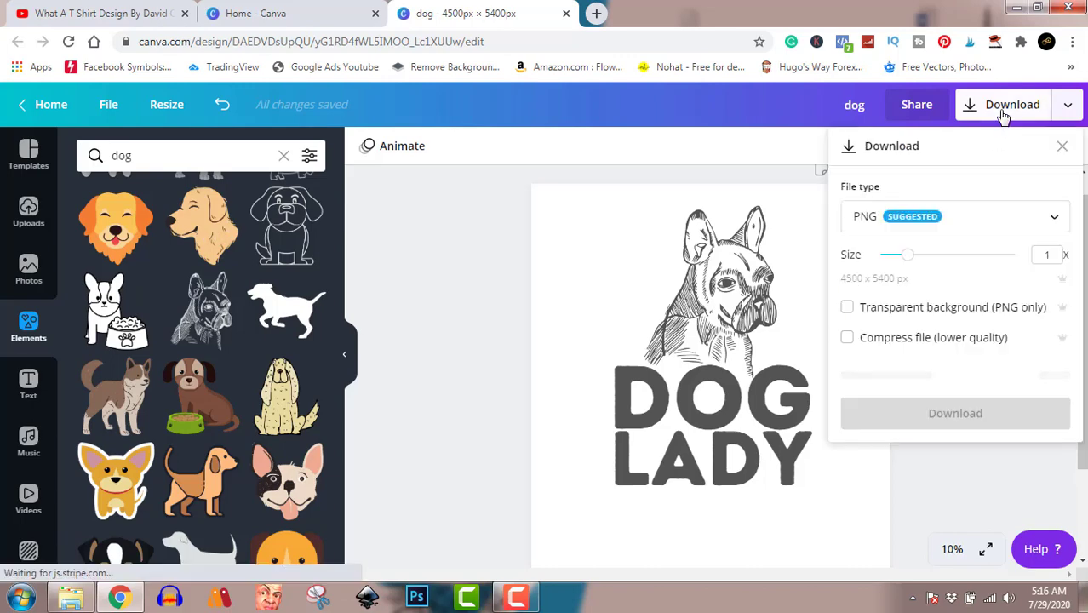
click(848, 310)
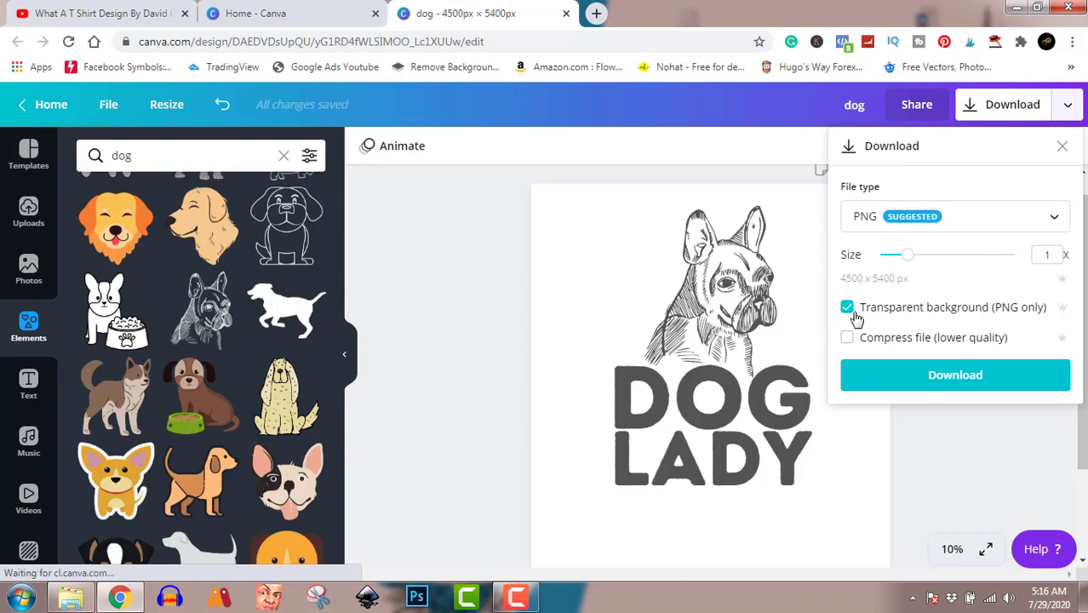
click(902, 376)
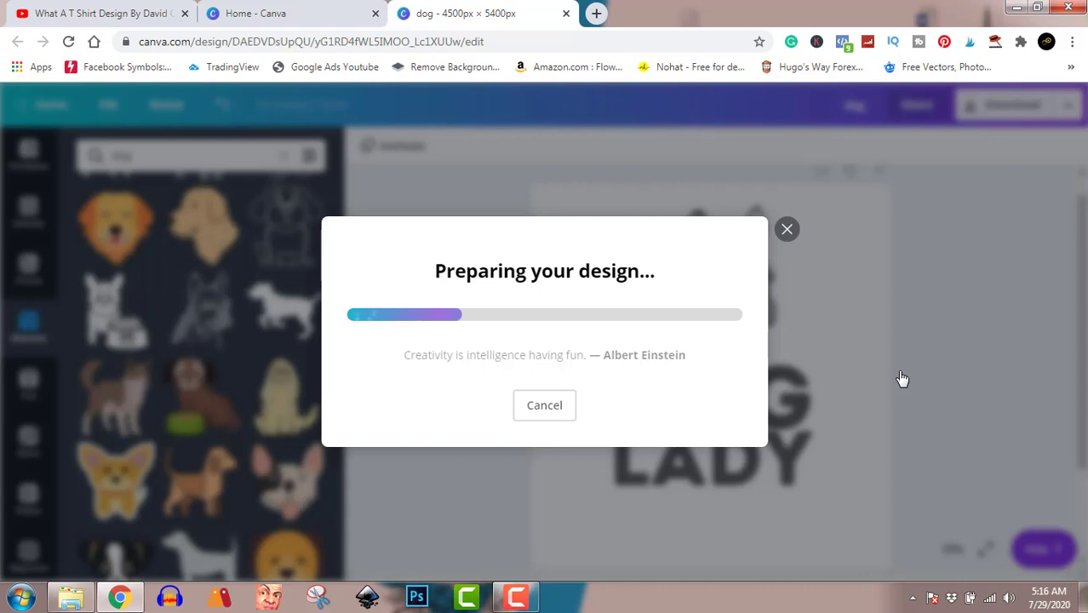
click(521, 598)
click(519, 599)
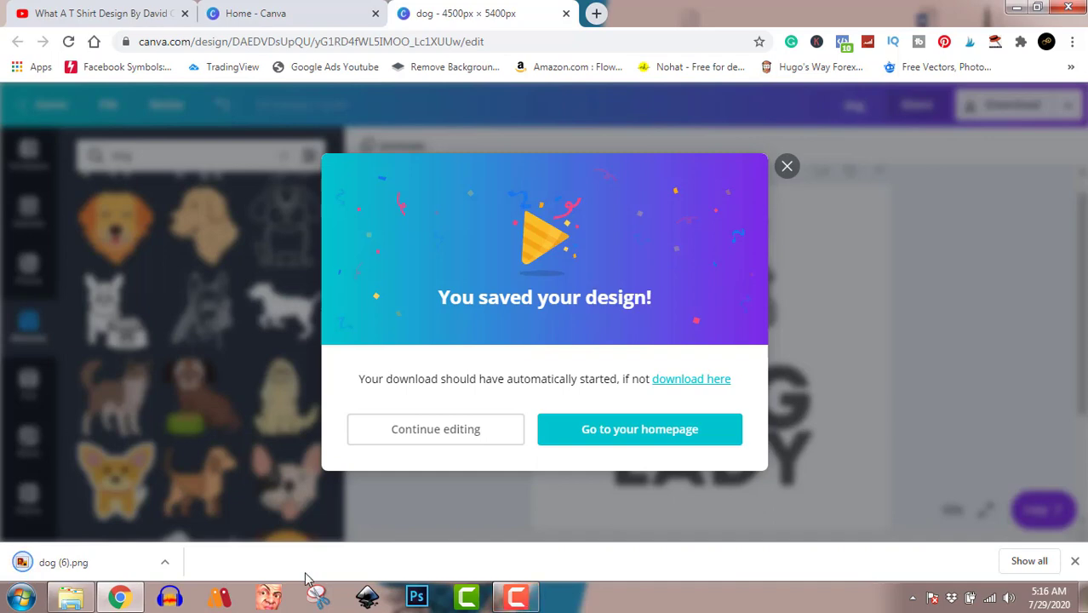
Show the downloaded dog (6).png in its folder and rename the file as Dog Lady
click(164, 565)
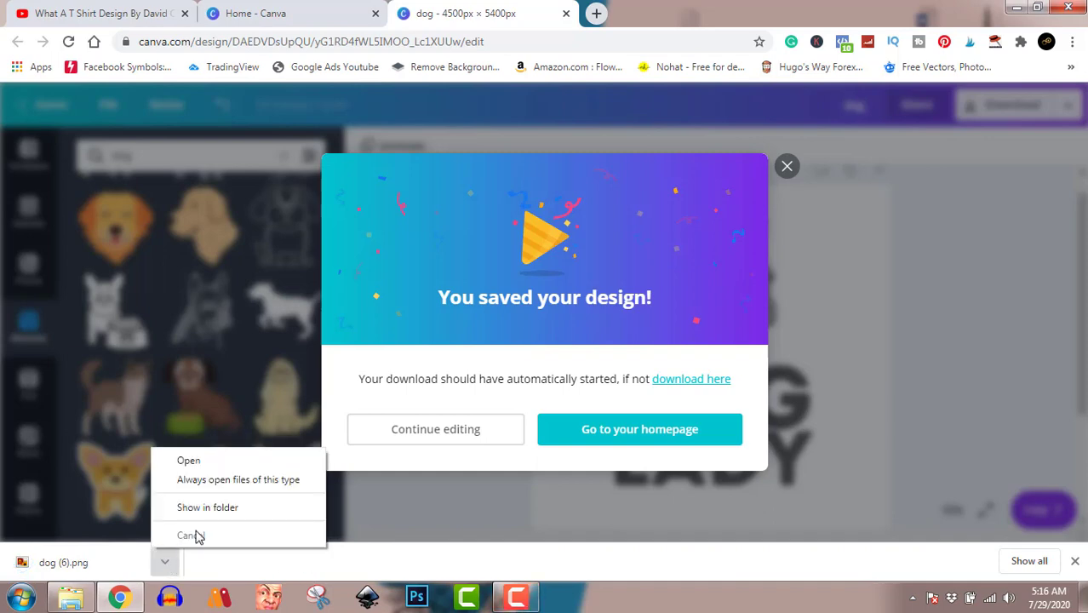
click(214, 508)
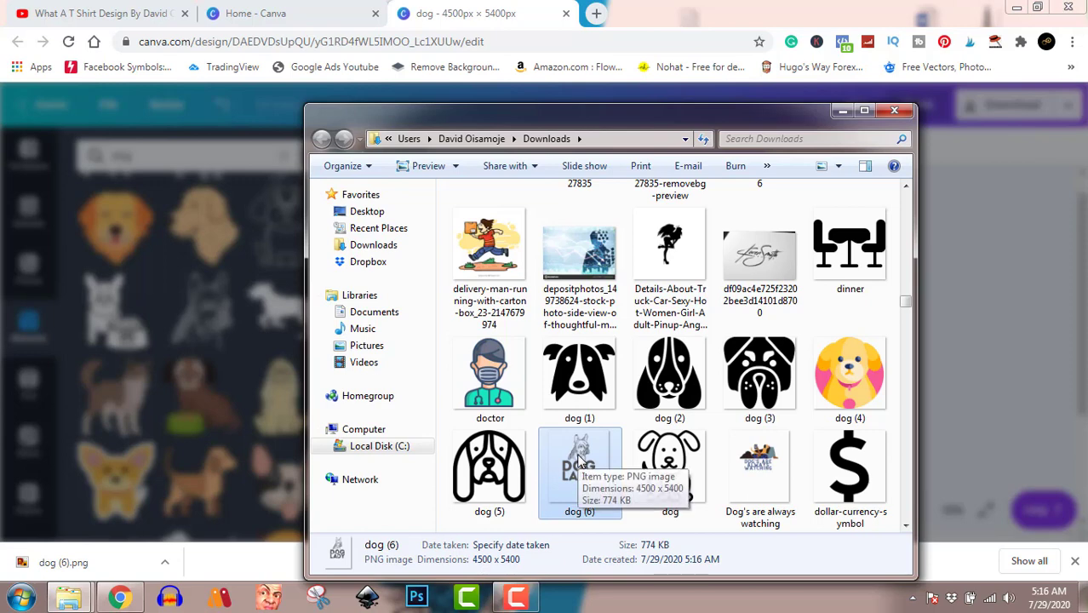
click(579, 513)
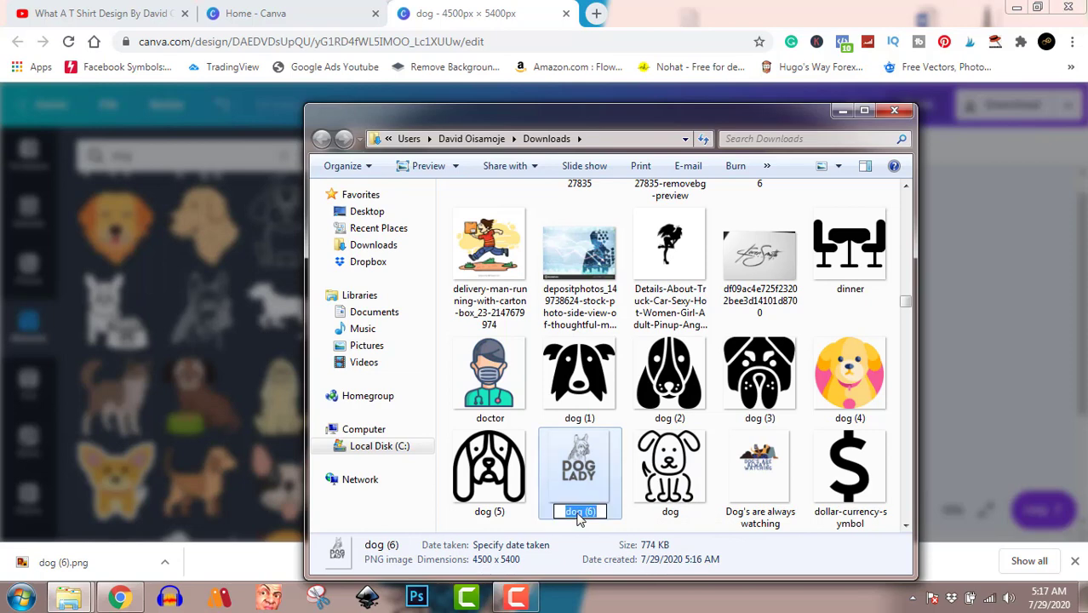
text(D)
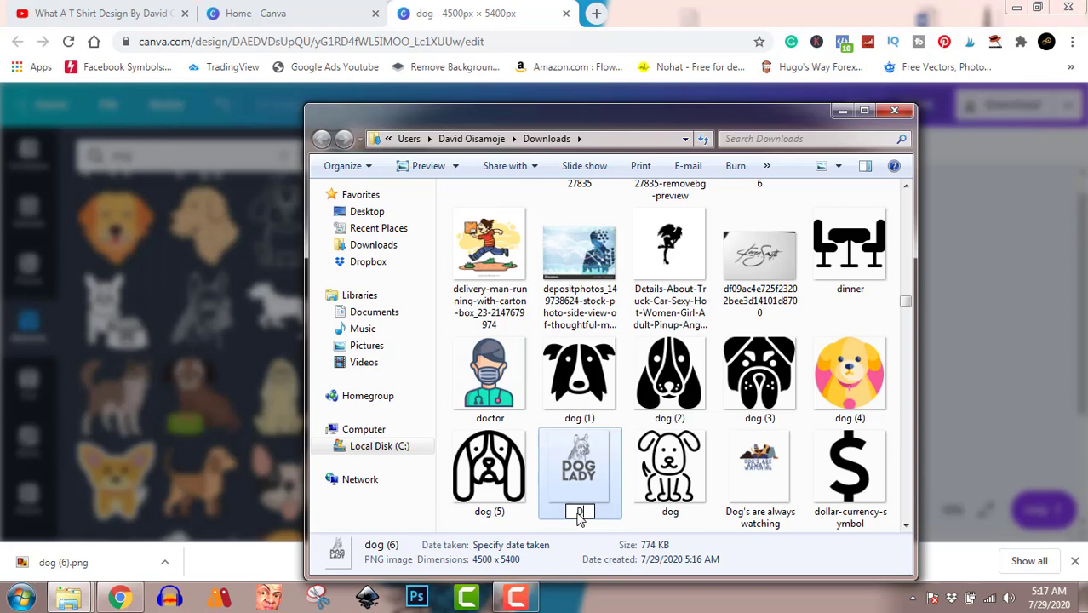
text(og Lady)
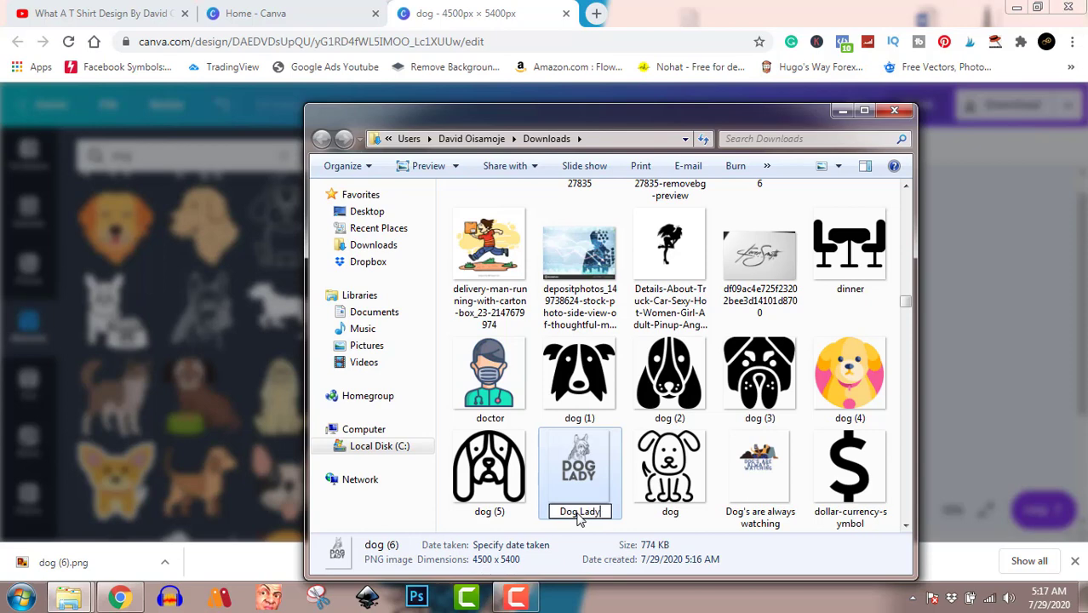
key(Return)
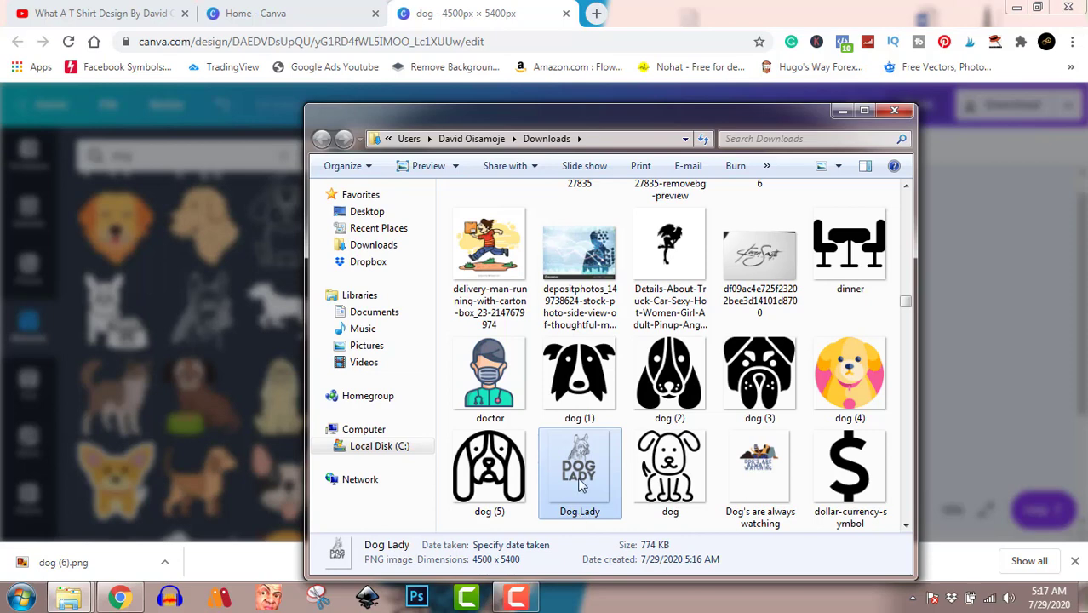
Open the Dog Lady image in Windows Photo Viewer to check the exported design
double_click(582, 483)
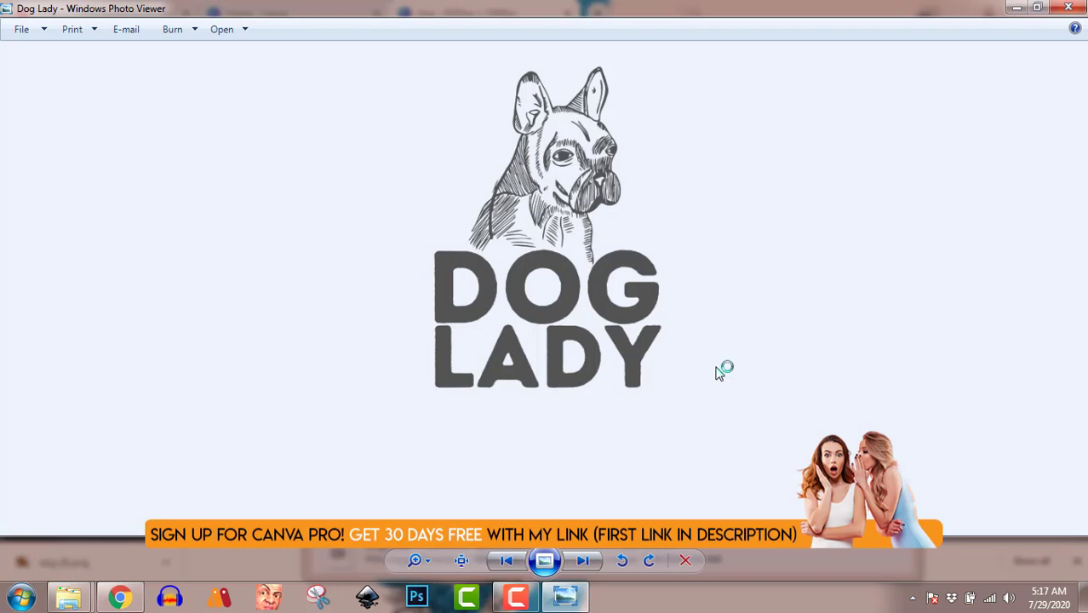
click(516, 596)
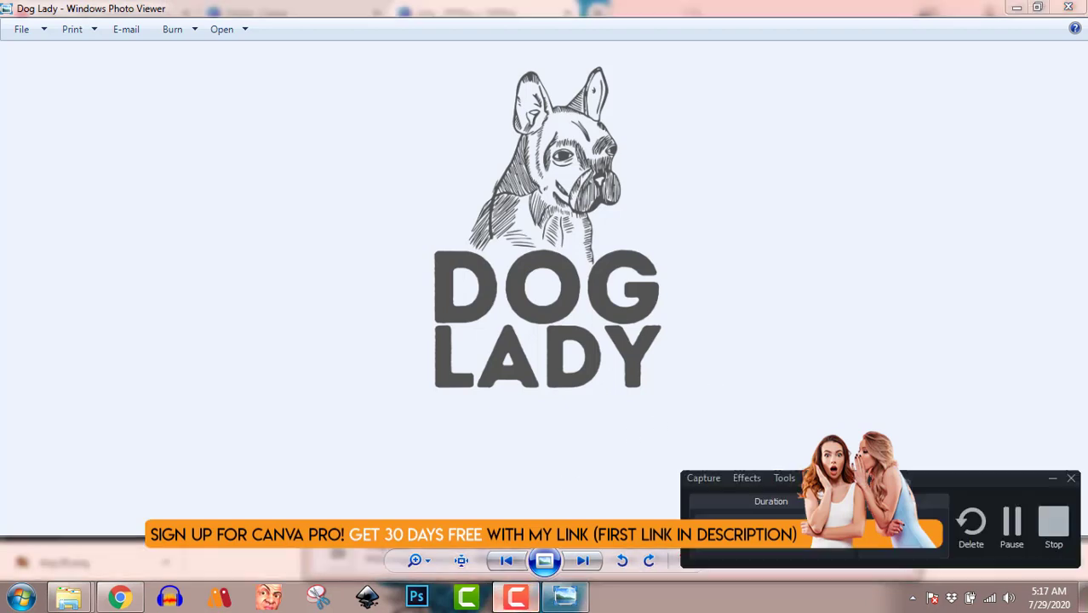
click(516, 596)
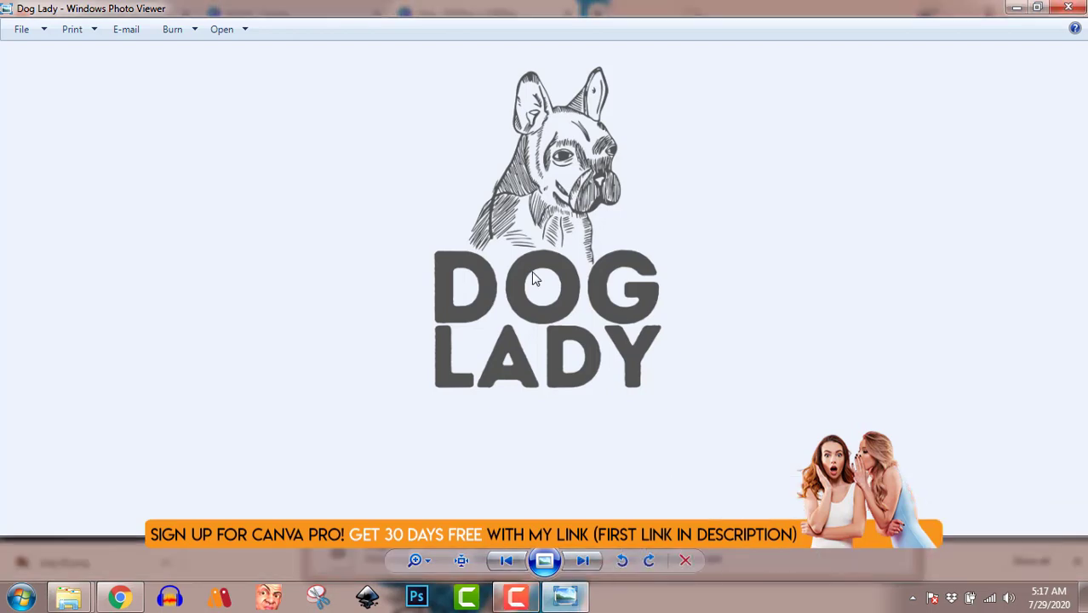